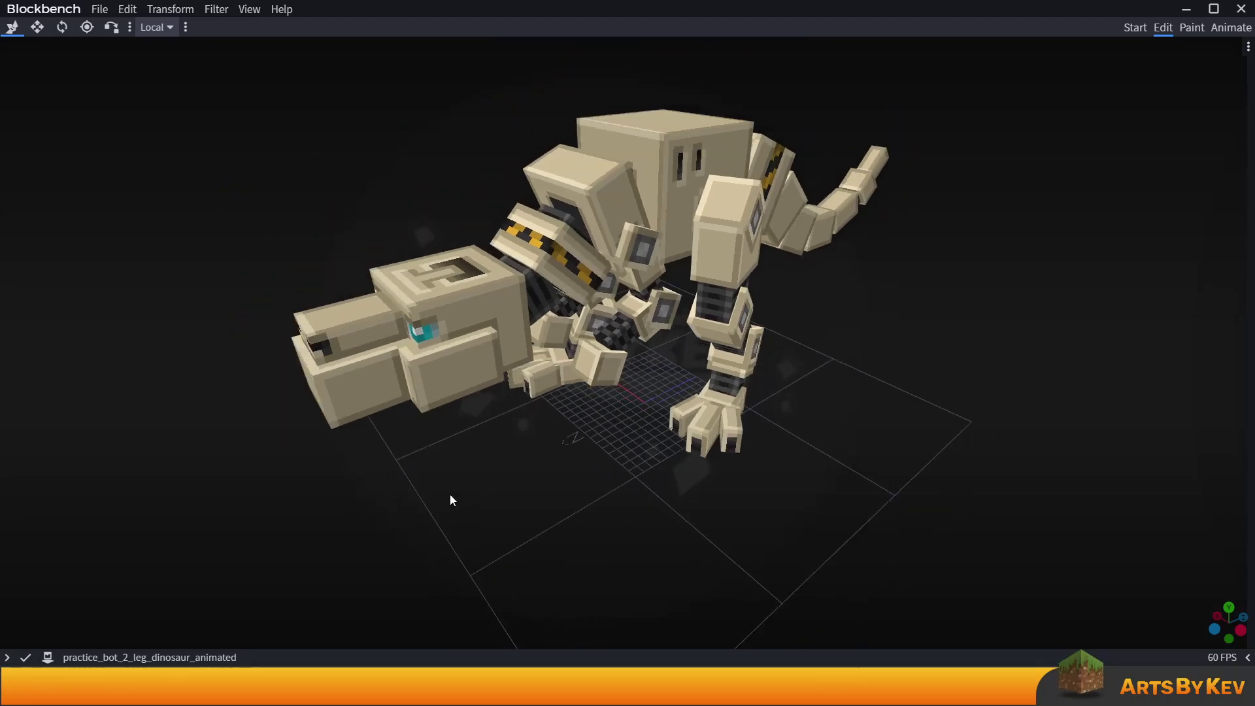
Review the project's properties, including its format and UV mode, and leave them as they are.
{"action": "left_click_drag", "start_coordinate": [454, 502], "coordinate": [439, 507]}
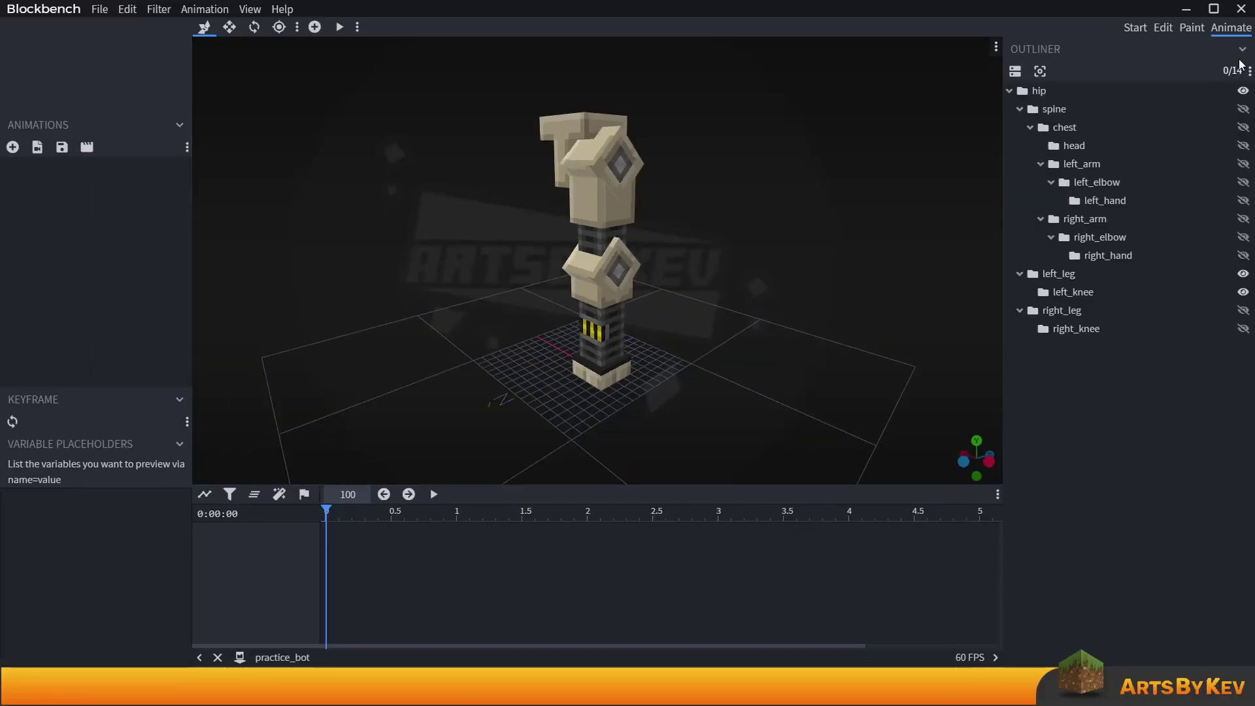
{"action": "left_click", "coordinate": [102, 9]}
{"action": "left_click", "coordinate": [115, 24]}
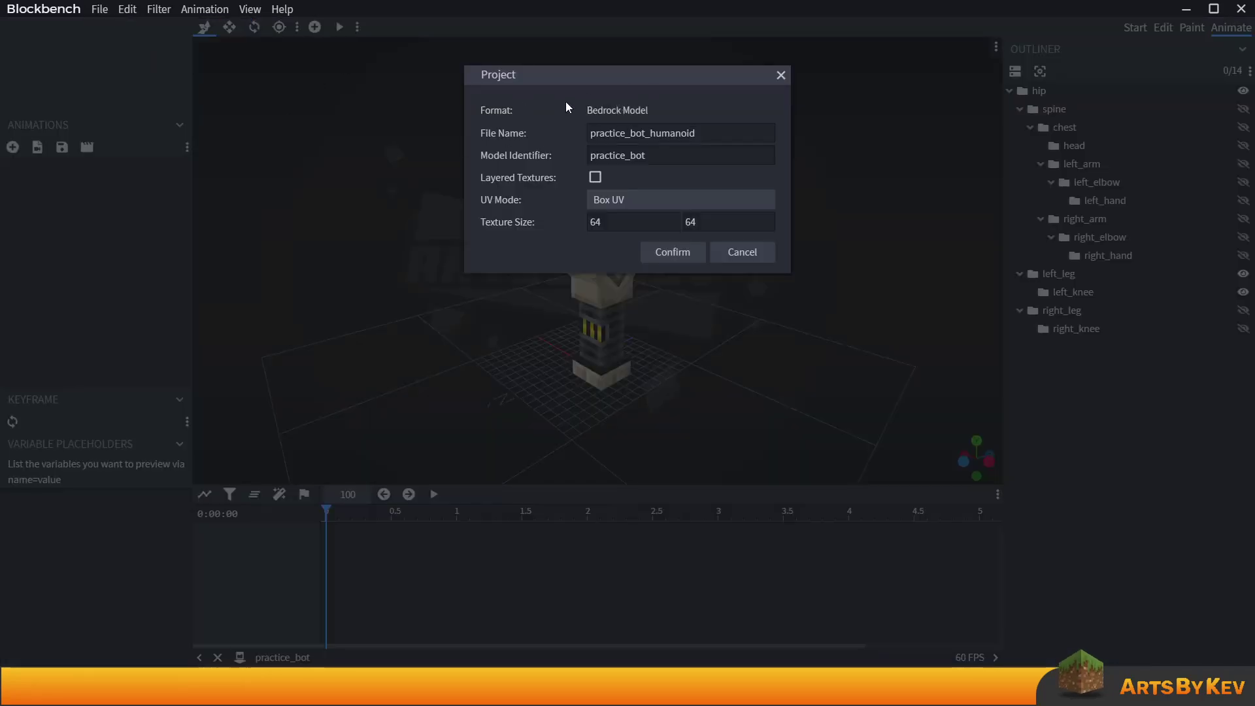
{"action": "left_click", "coordinate": [739, 255]}
Look through the formats offered for converting the project without converting it.
{"action": "left_click", "coordinate": [101, 12]}
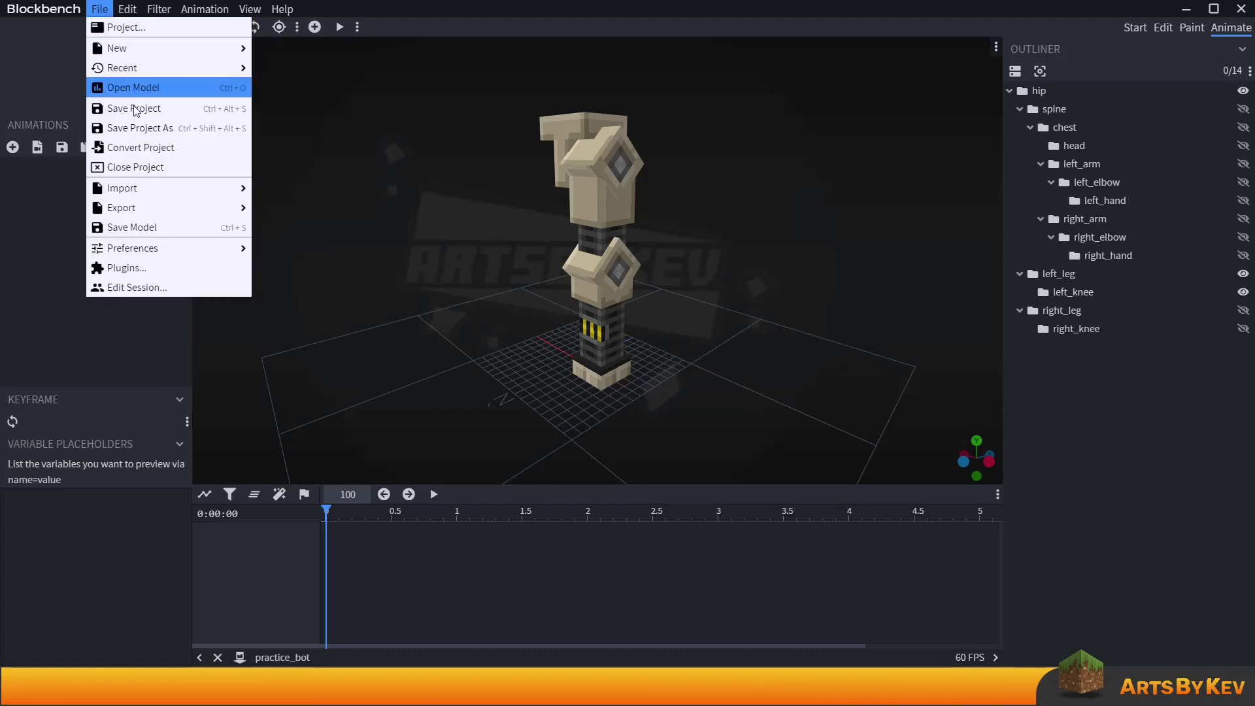
{"action": "left_click", "coordinate": [135, 147]}
{"action": "left_click", "coordinate": [709, 134]}
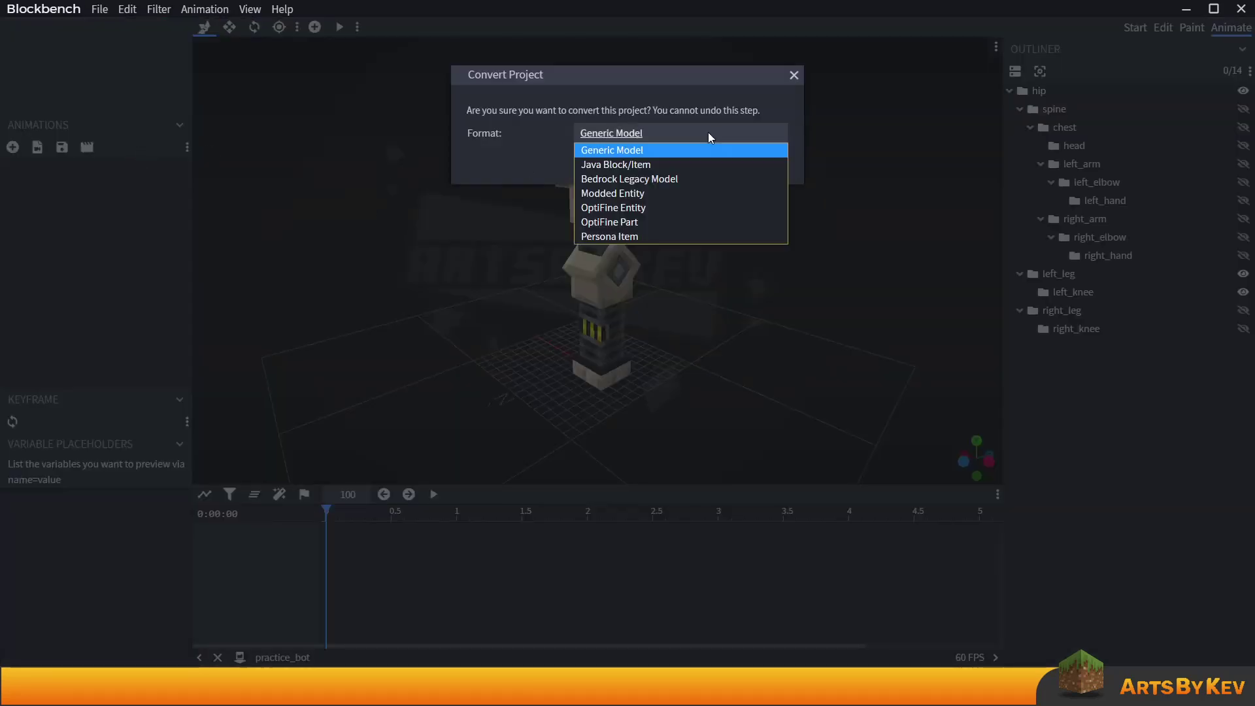
{"action": "left_click", "coordinate": [707, 132]}
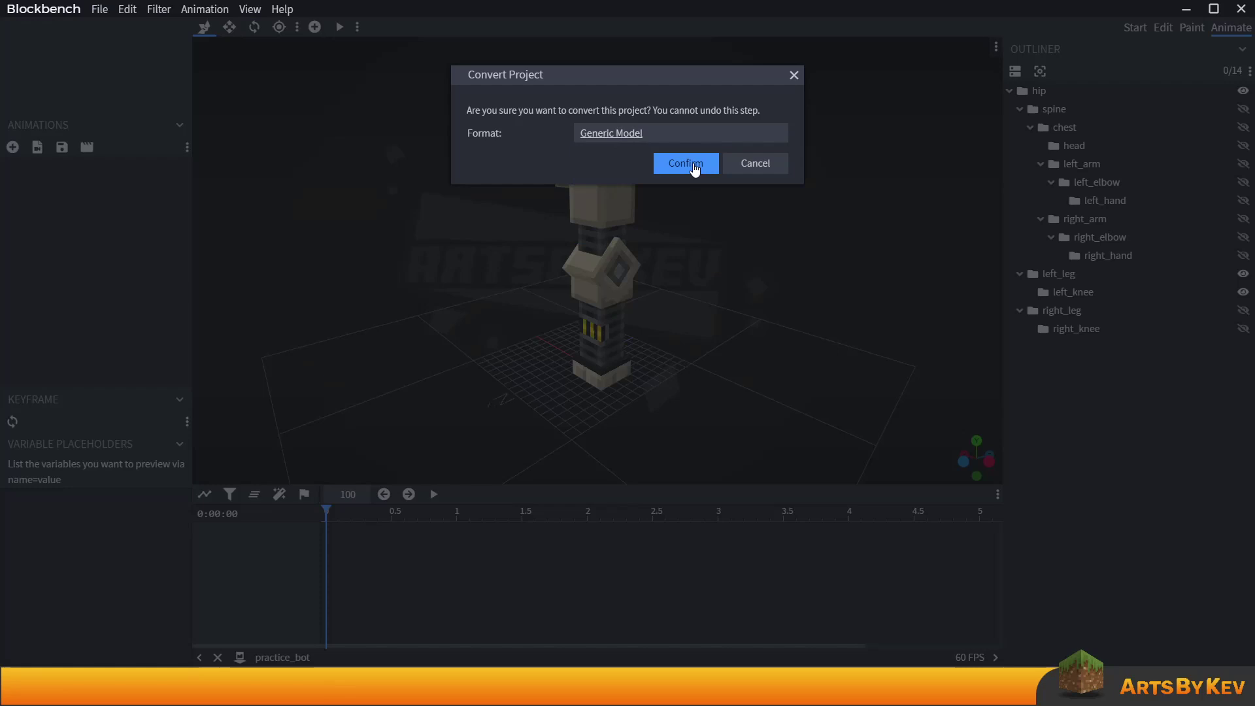
{"action": "left_click", "coordinate": [761, 167]}
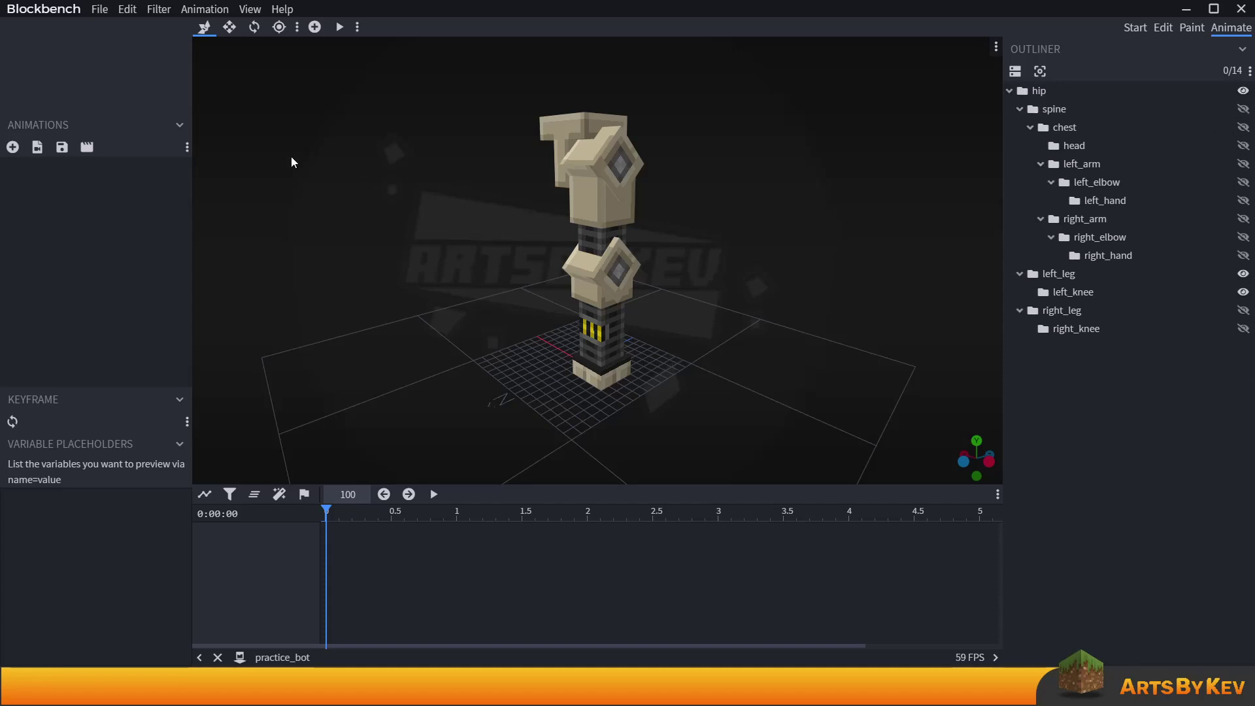
Create a new animation with its loop mode set to Loop.
{"action": "left_click", "coordinate": [19, 148]}
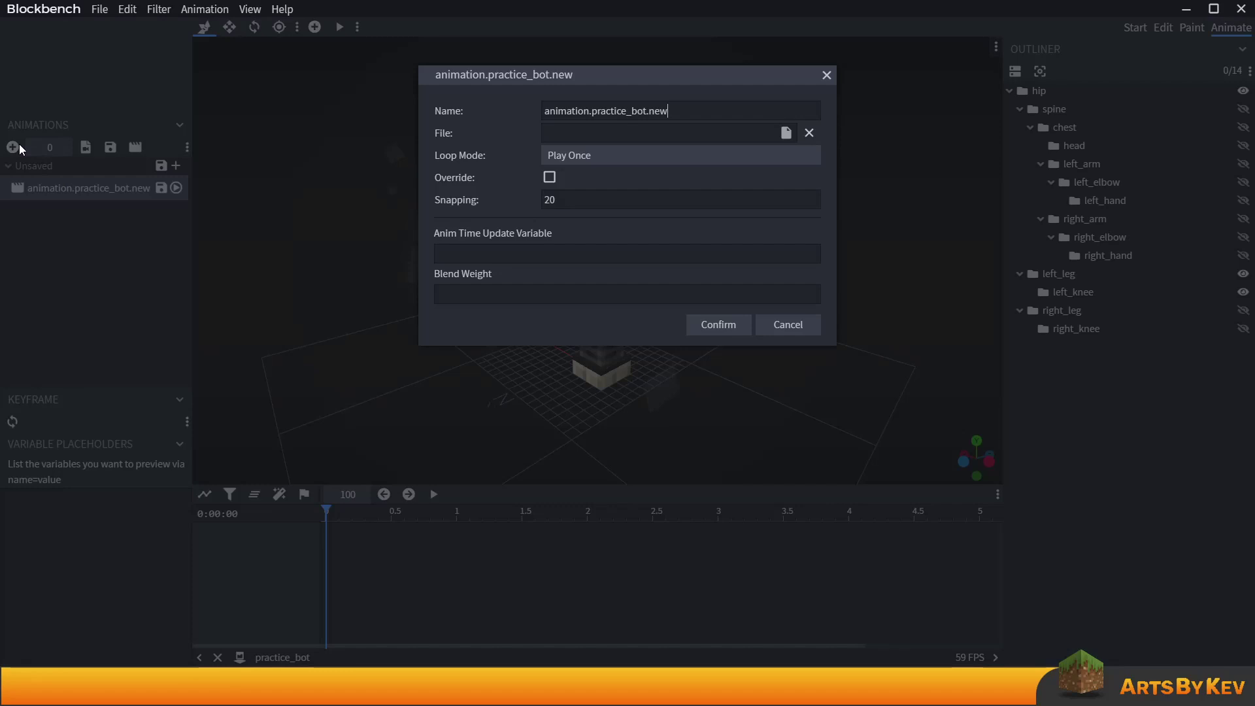
{"action": "left_click", "coordinate": [595, 155]}
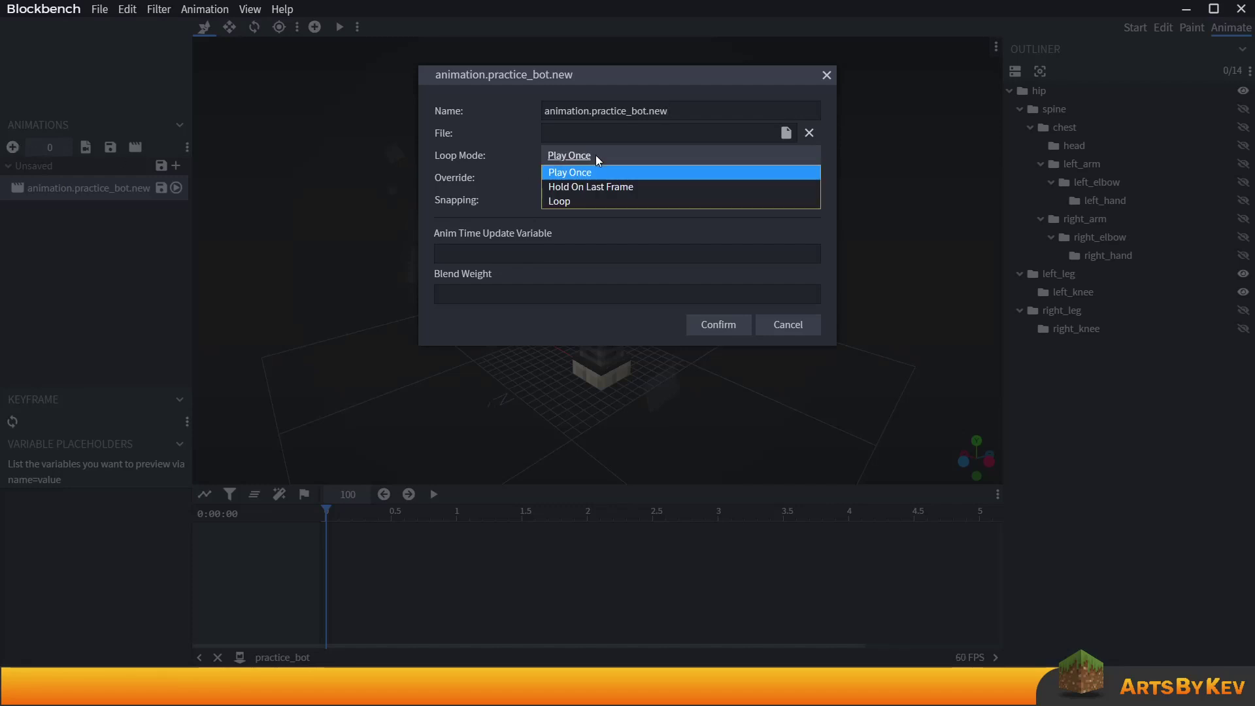
{"action": "left_click", "coordinate": [582, 199]}
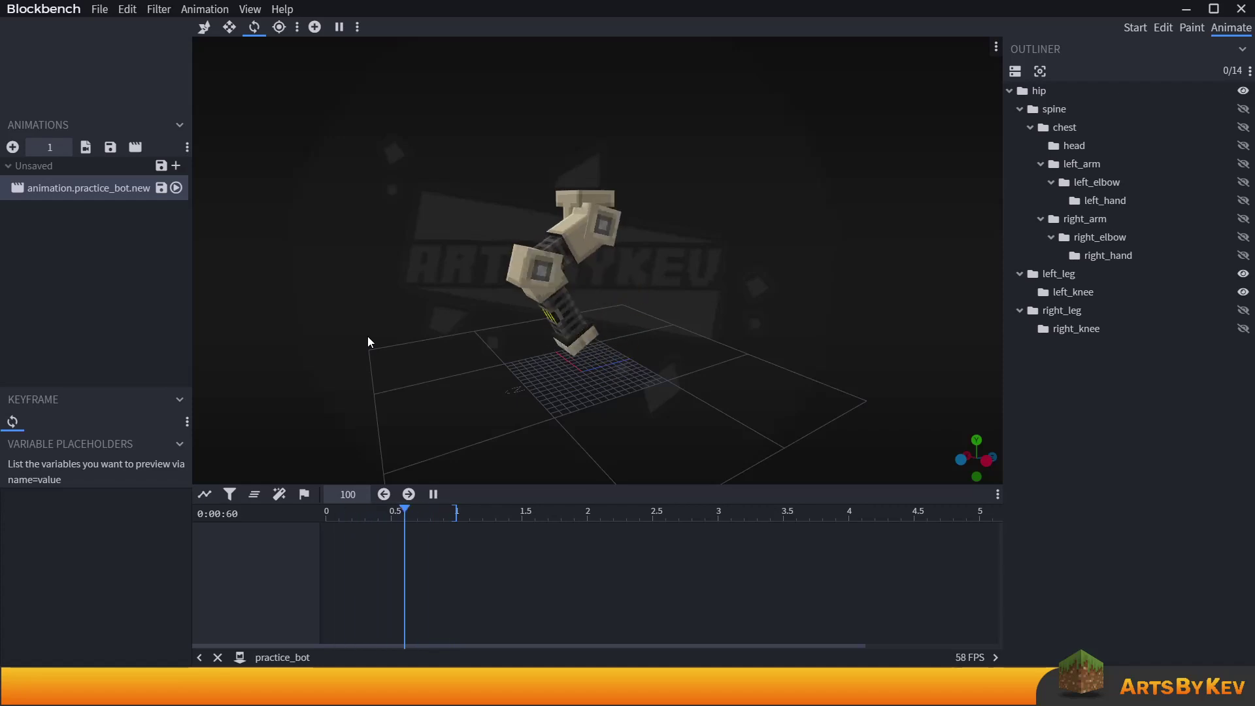
Pause the looping leg animation and compare its pose at 1 s with its pose at 0 s.
{"action": "key", "text": "space"}
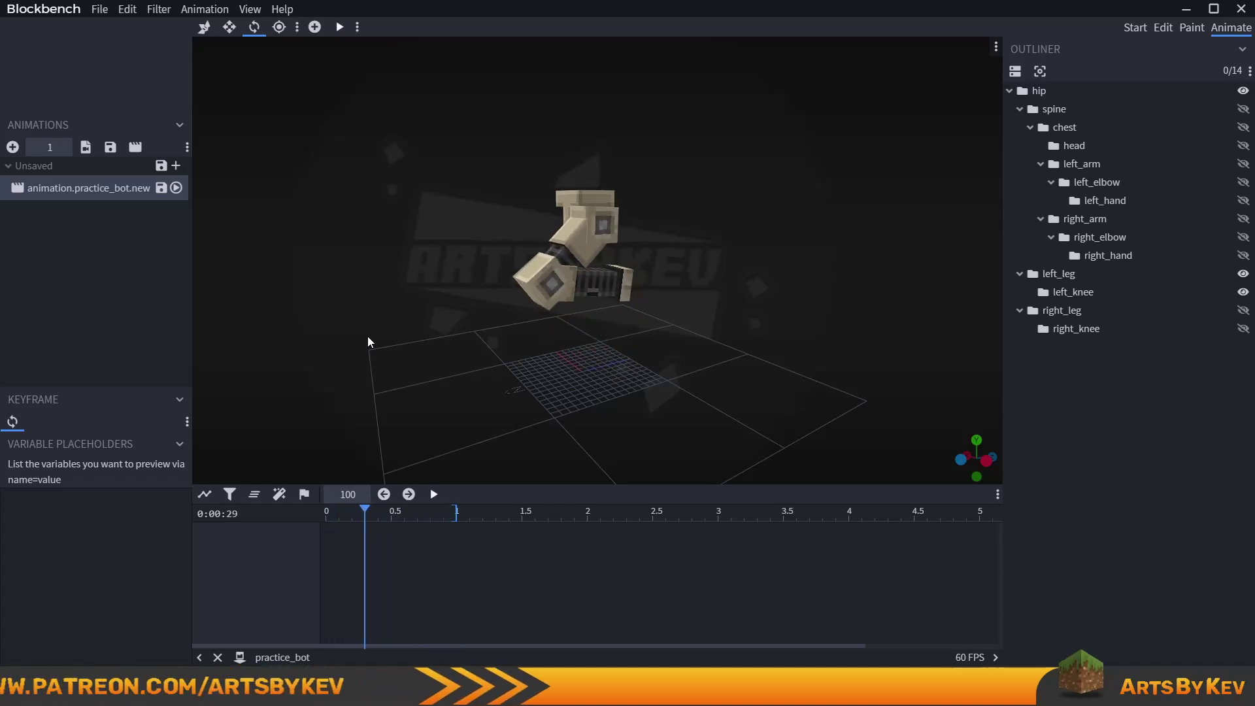
{"action": "left_click", "coordinate": [437, 510]}
{"action": "left_click_drag", "start_coordinate": [437, 509], "coordinate": [451, 509]}
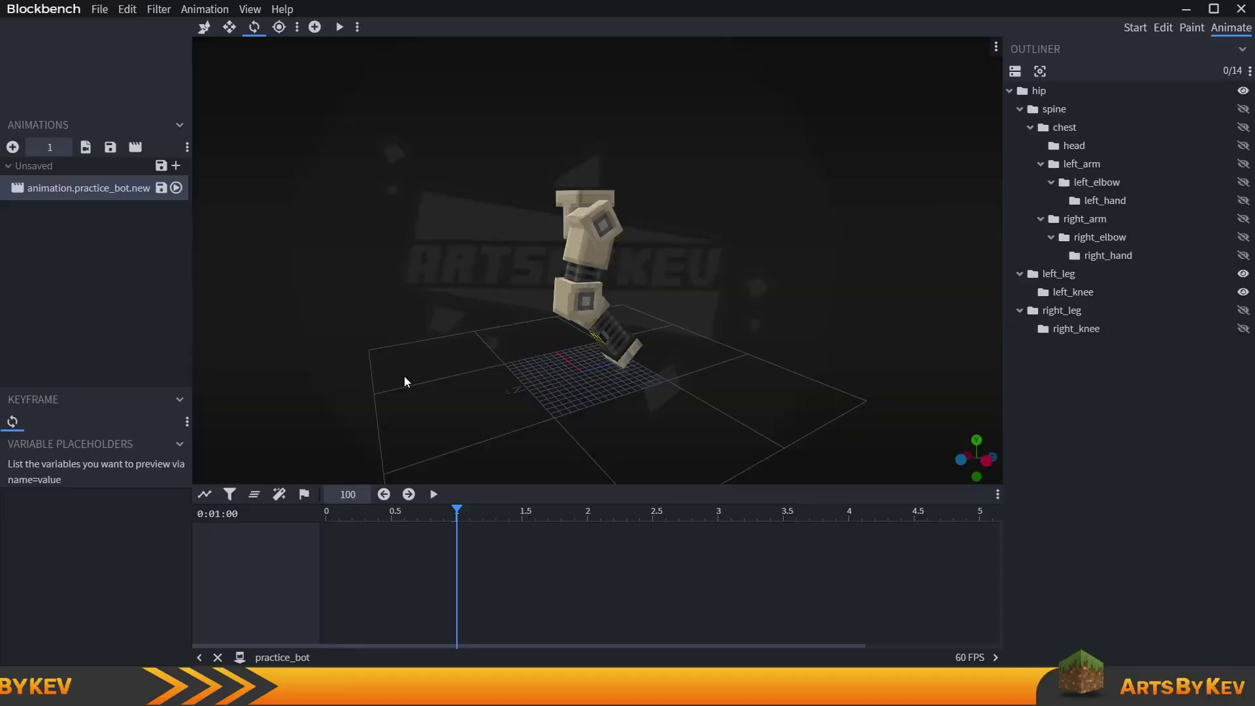
{"action": "left_click", "coordinate": [327, 512]}
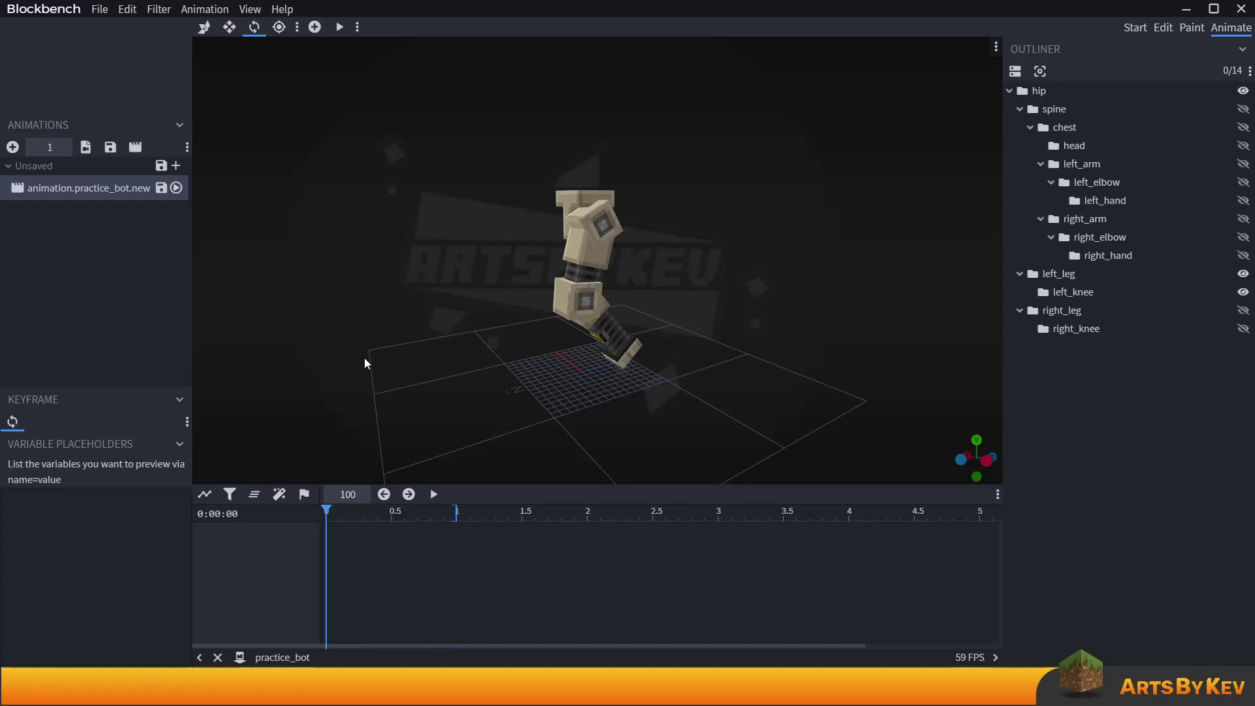
Copy the left knee and left leg rotation keyframes from 0 s to the end of the loop at 1 s.
{"action": "left_click", "coordinate": [580, 258]}
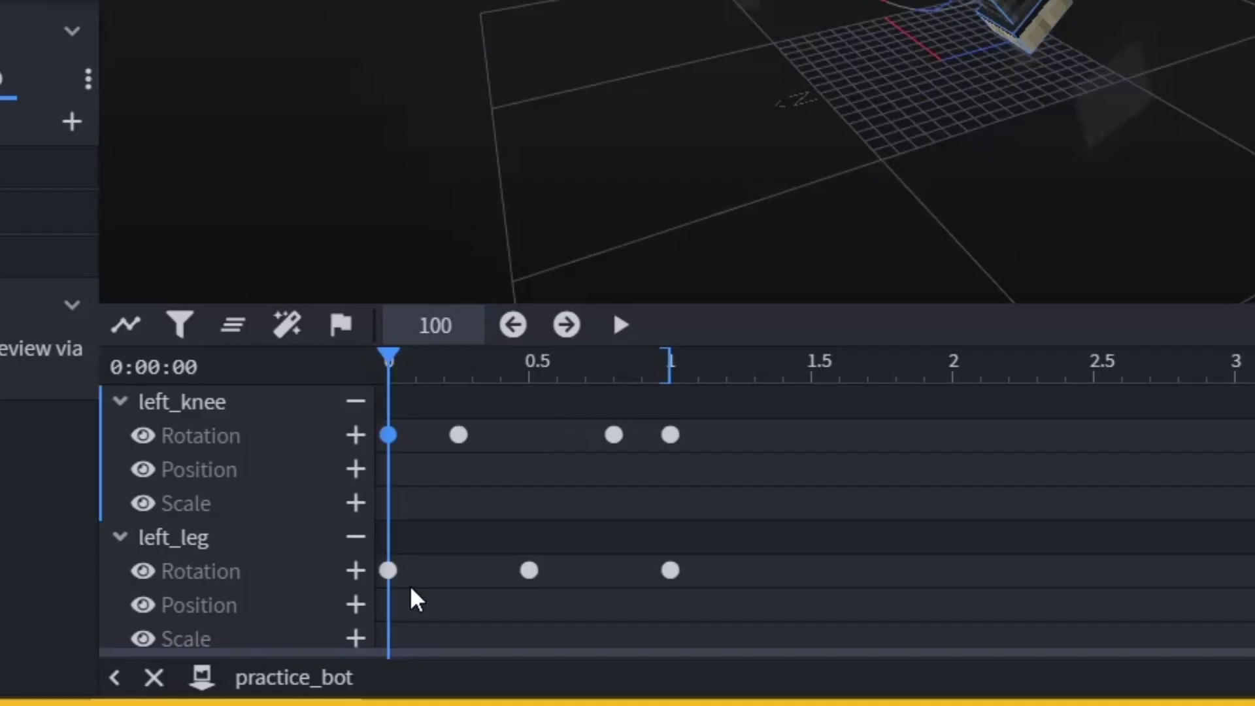
{"action": "left_click_drag", "start_coordinate": [336, 615], "coordinate": [320, 524]}
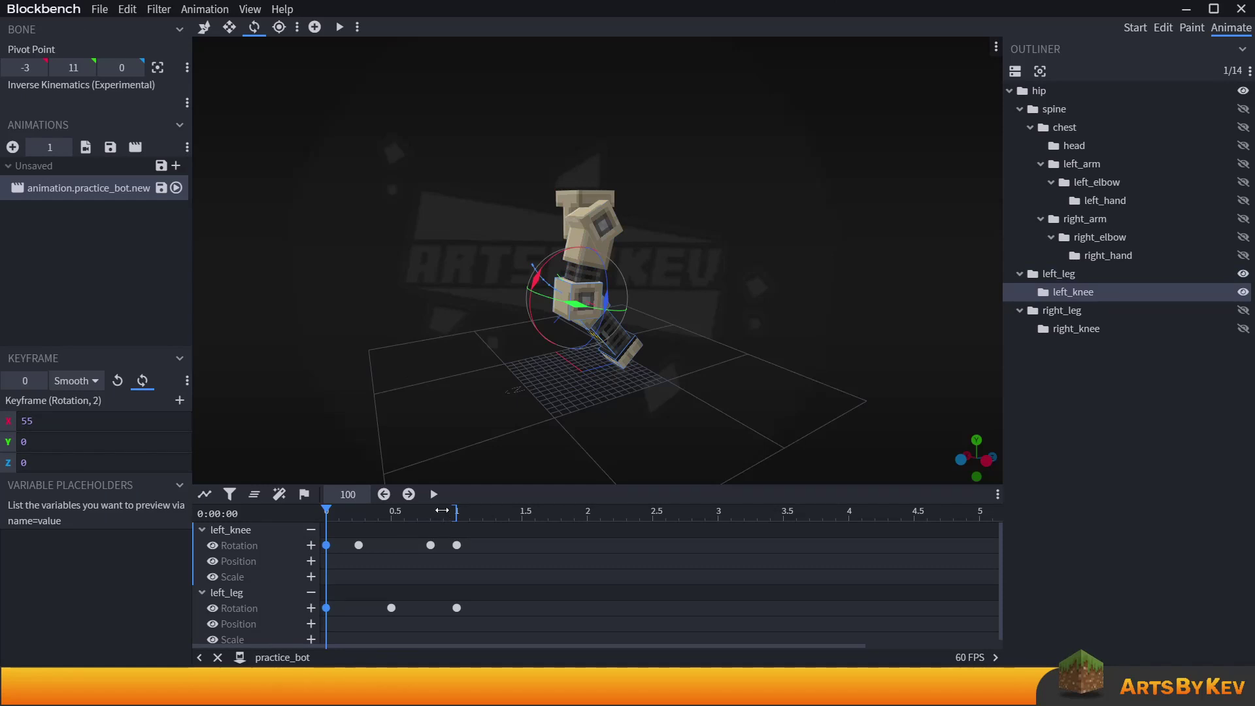
{"action": "left_click", "coordinate": [672, 361]}
{"action": "key", "text": "ctrl+v"}
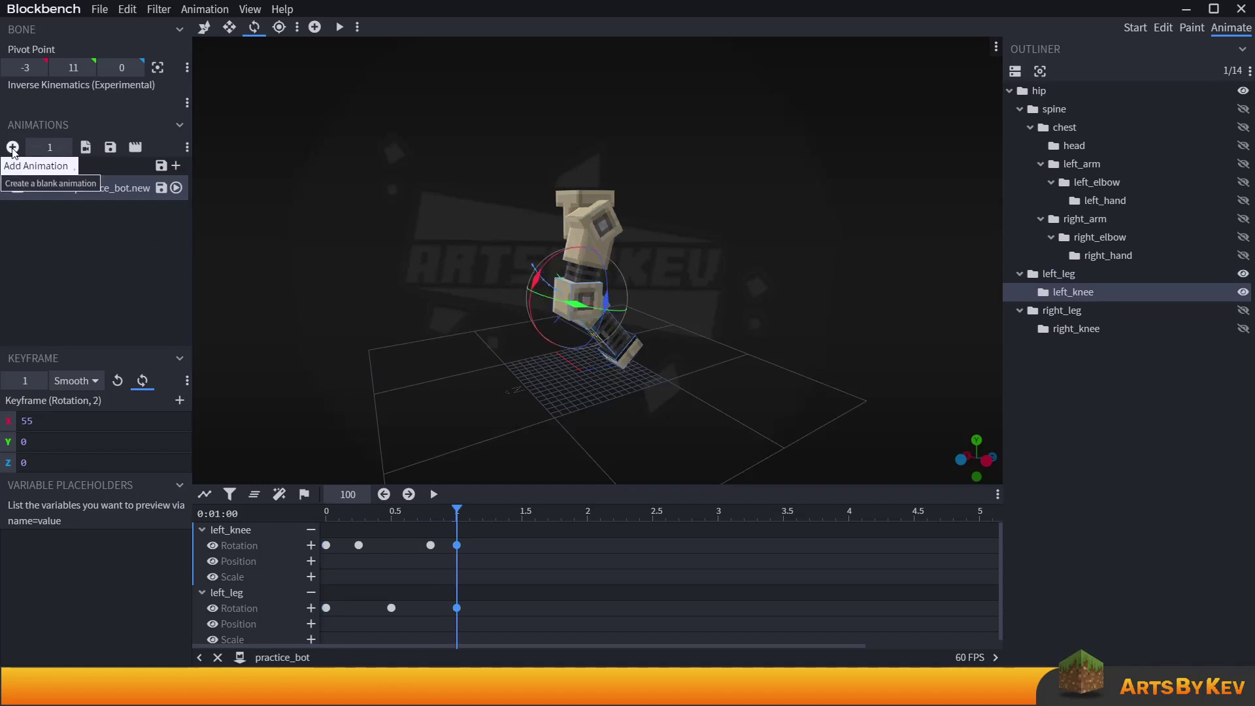
Add a second animation with its loop mode set to Loop.
{"action": "left_click", "coordinate": [13, 147]}
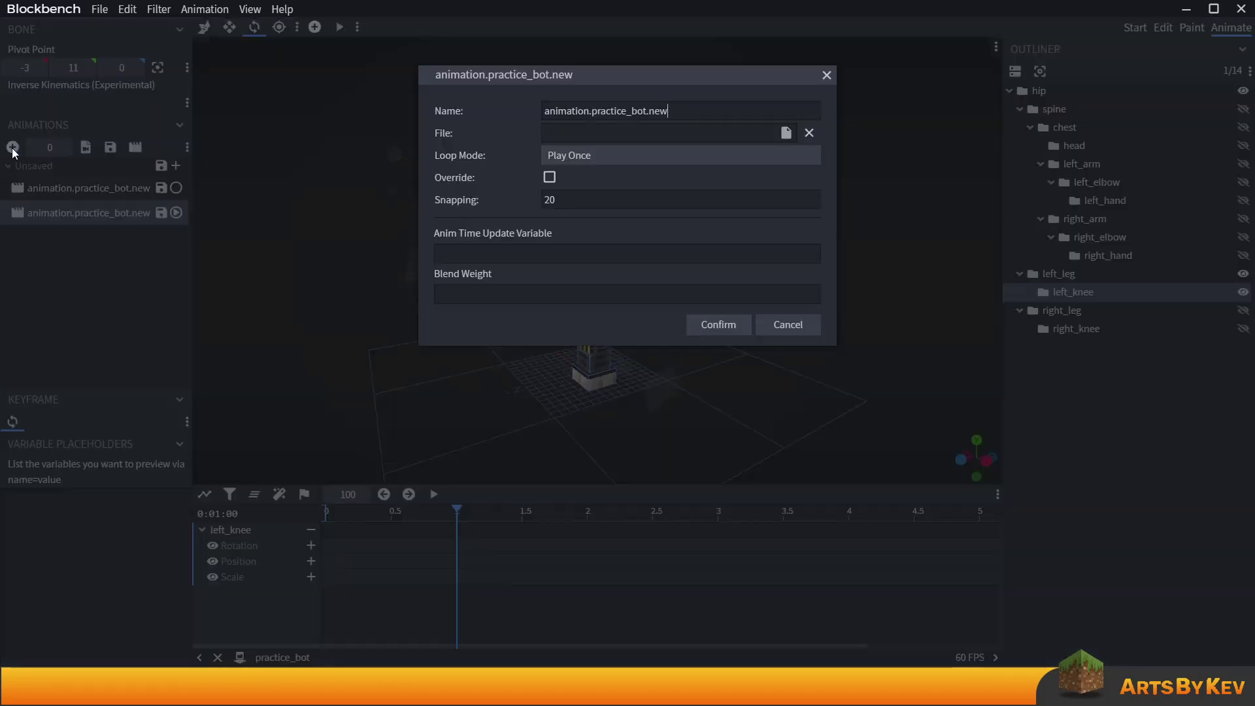
{"action": "left_click", "coordinate": [599, 158]}
{"action": "left_click", "coordinate": [565, 202]}
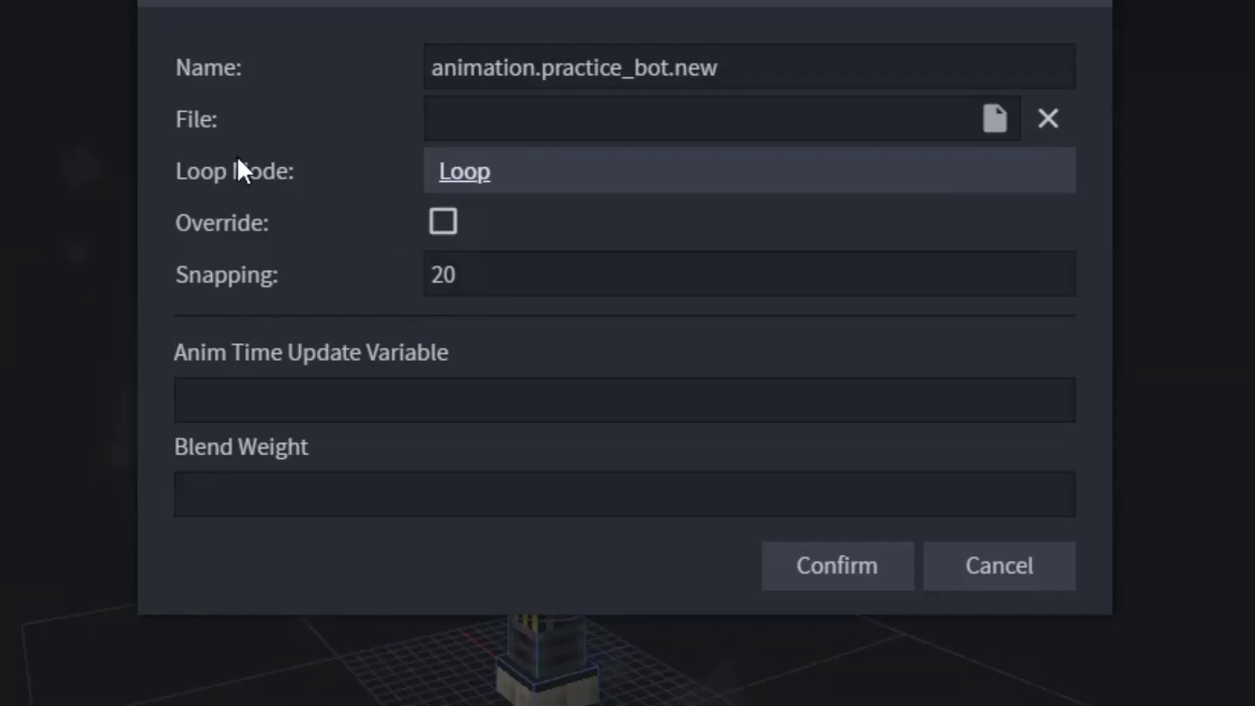
{"action": "left_click", "coordinate": [830, 583]}
At 0 s, rotate the left leg to -47.5 and the left knee to 80 on the X axis.
{"action": "left_click", "coordinate": [349, 516]}
{"action": "left_click_drag", "start_coordinate": [348, 520], "coordinate": [325, 516]}
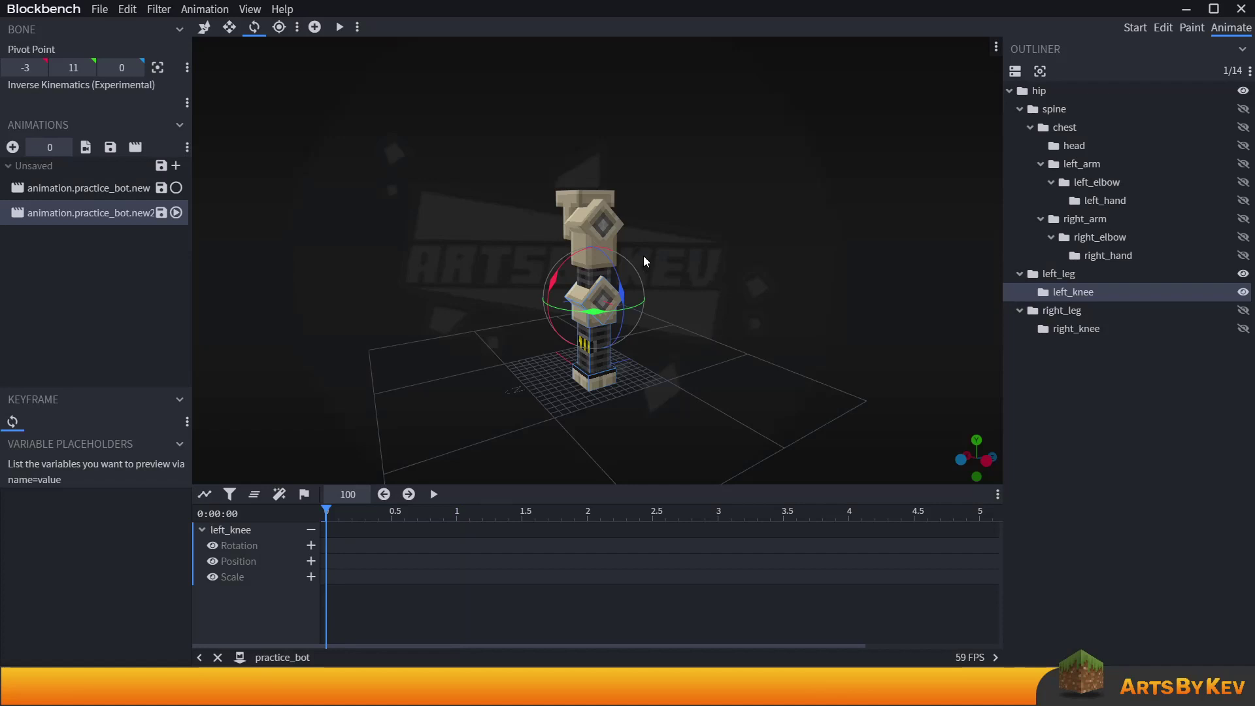
{"action": "left_click", "coordinate": [590, 225], "text": "shift"}
{"action": "left_click_drag", "start_coordinate": [544, 214], "coordinate": [559, 150]}
{"action": "left_click", "coordinate": [510, 321]}
{"action": "left_click_drag", "start_coordinate": [502, 259], "coordinate": [460, 394]}
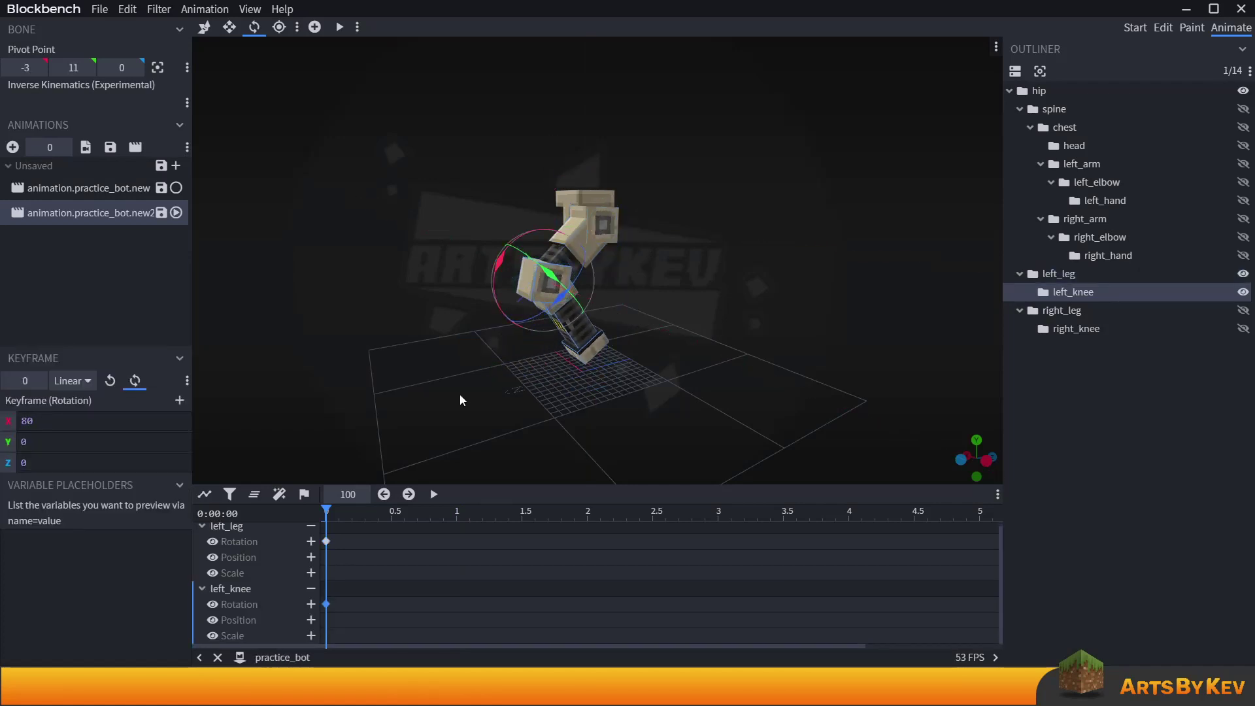
Look at the actions available for the left leg's rotation keyframe at 0 s, such as interpolation and copying.
{"action": "left_click_drag", "start_coordinate": [349, 532], "coordinate": [322, 616]}
{"action": "left_click_drag", "start_coordinate": [276, 417], "coordinate": [185, 616]}
{"action": "left_click", "coordinate": [423, 475]}
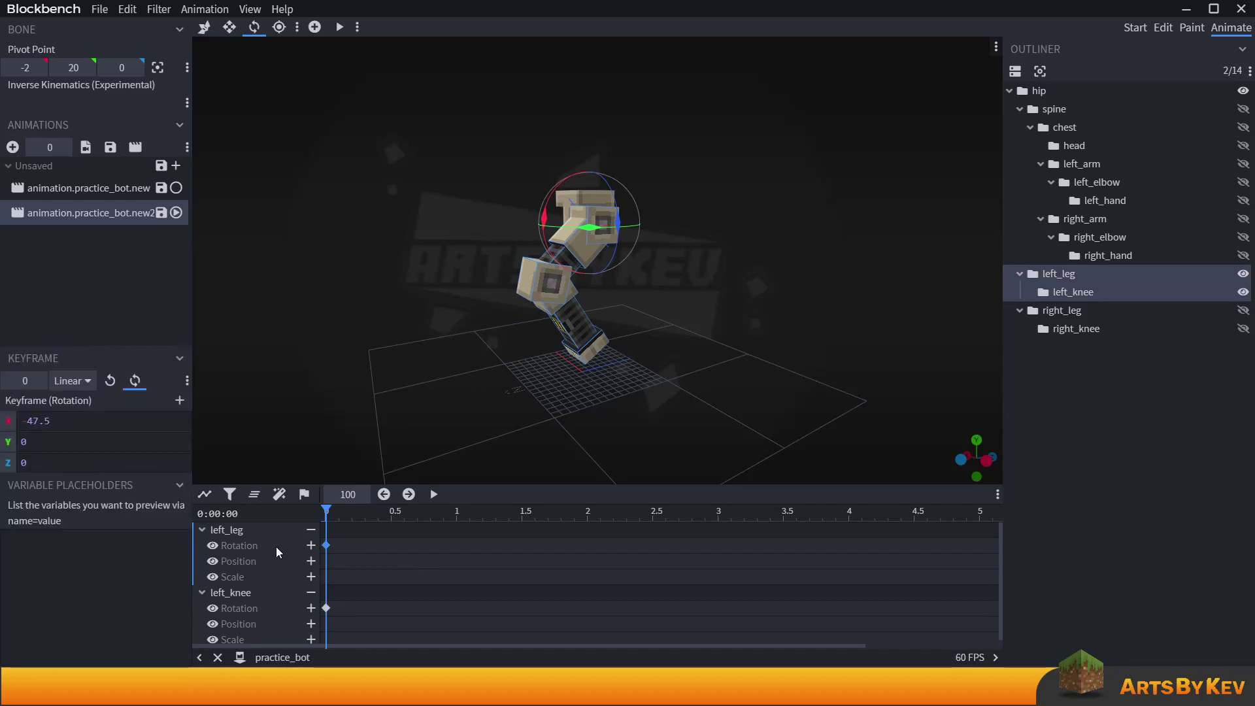
{"action": "right_click", "coordinate": [326, 546]}
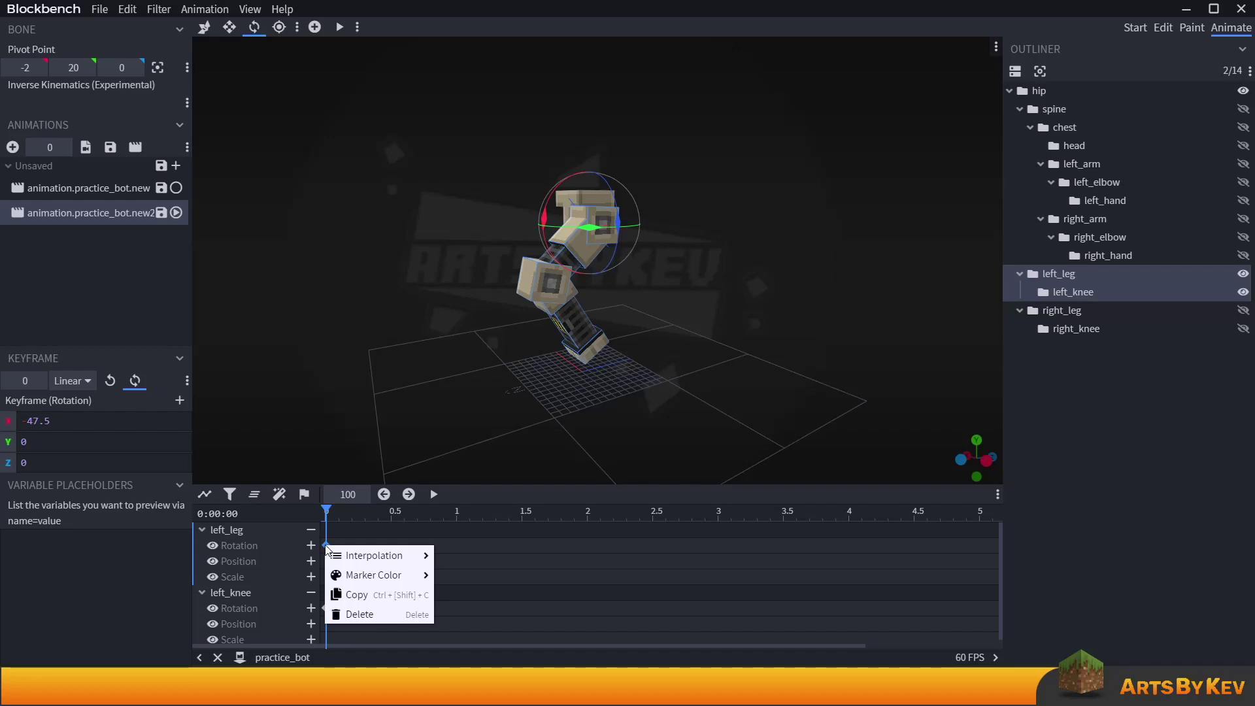
{"action": "left_click", "coordinate": [516, 534]}
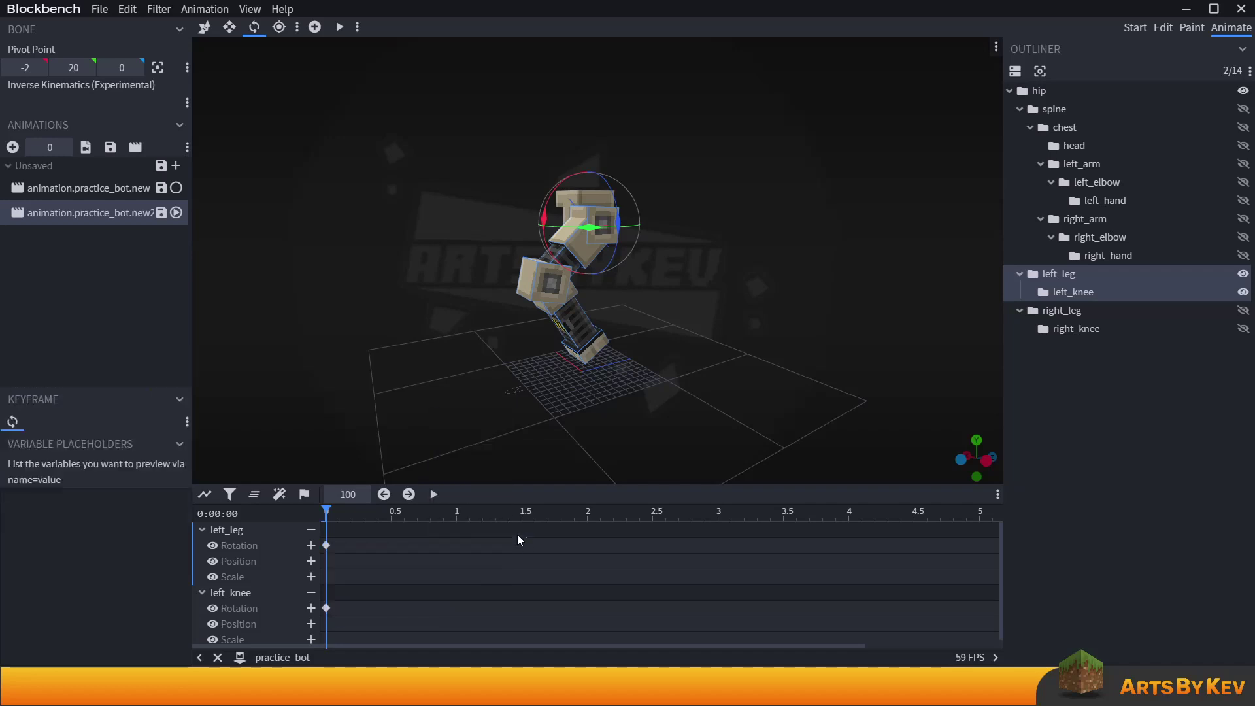
Copy the left leg and left knee rotation keyframes from 0 s to 1.5 s.
{"action": "left_click", "coordinate": [326, 545]}
{"action": "left_click_drag", "start_coordinate": [421, 516], "coordinate": [521, 516]}
{"action": "left_click", "coordinate": [429, 523]}
{"action": "key", "text": "ctrl+v"}
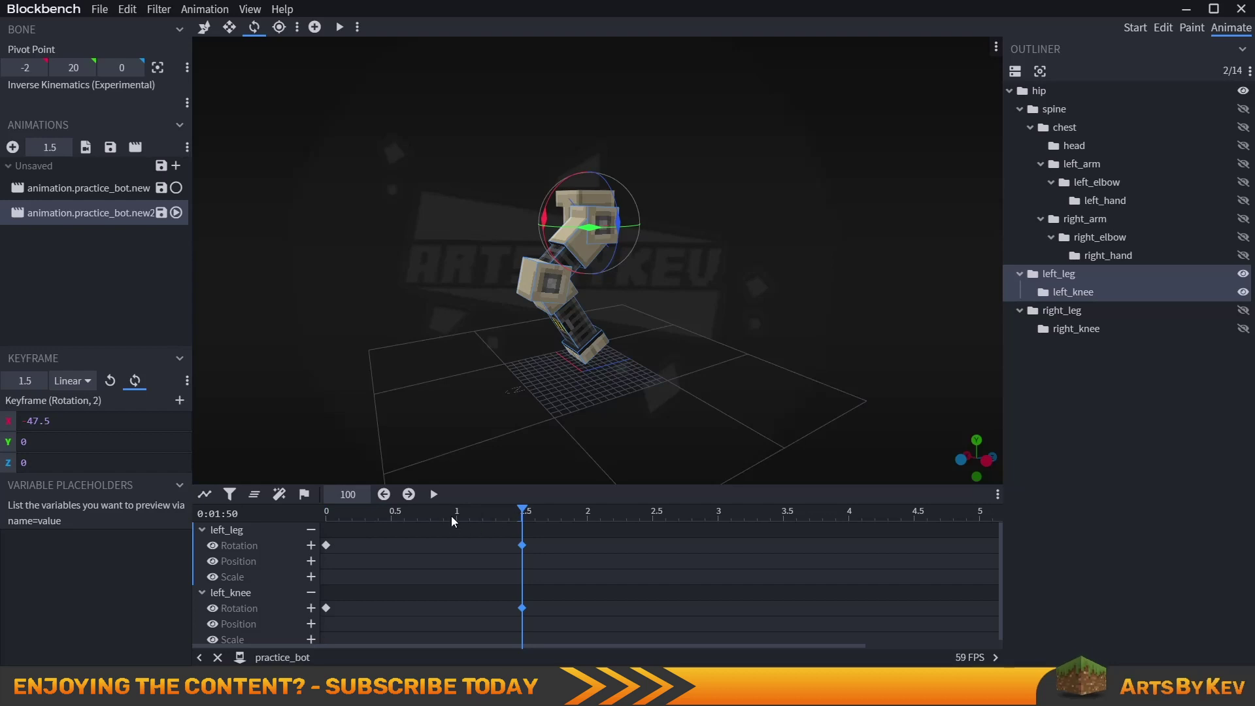
Keyframe the left knee straightening to 17.5 on X at 0.2 s and bending backward again at 0.35 s.
{"action": "left_click_drag", "start_coordinate": [451, 516], "coordinate": [528, 514]}
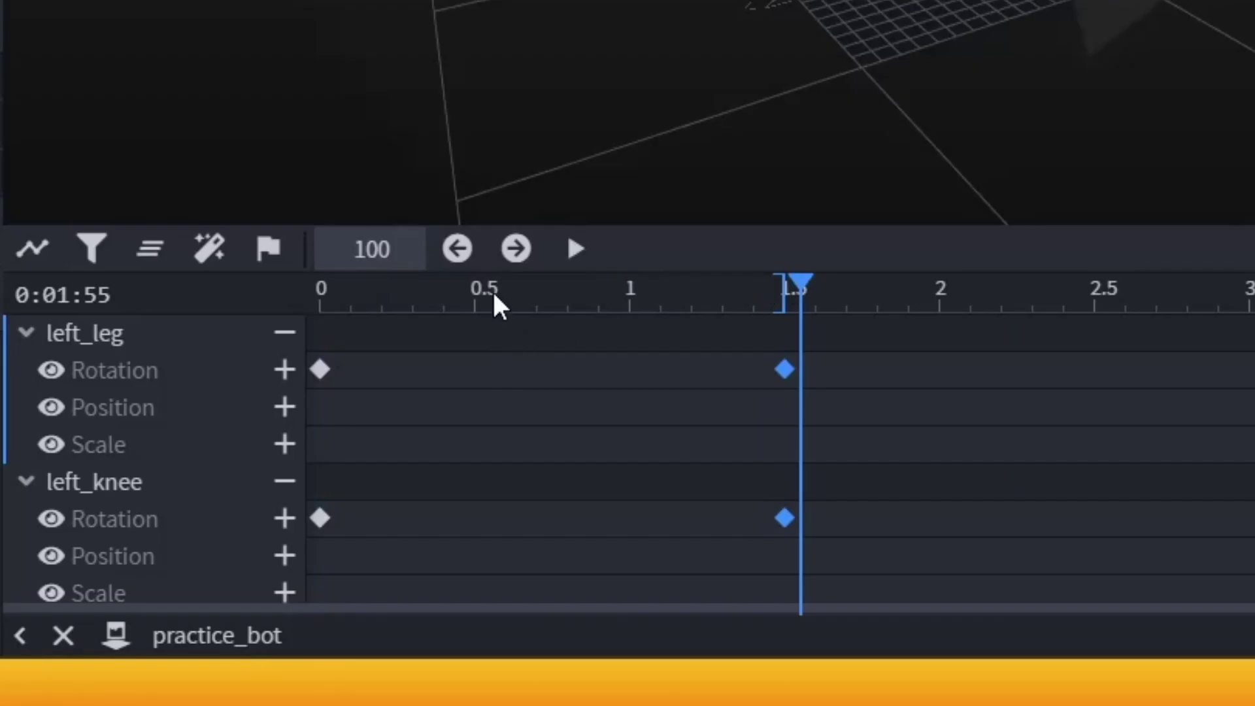
{"action": "left_click", "coordinate": [493, 293]}
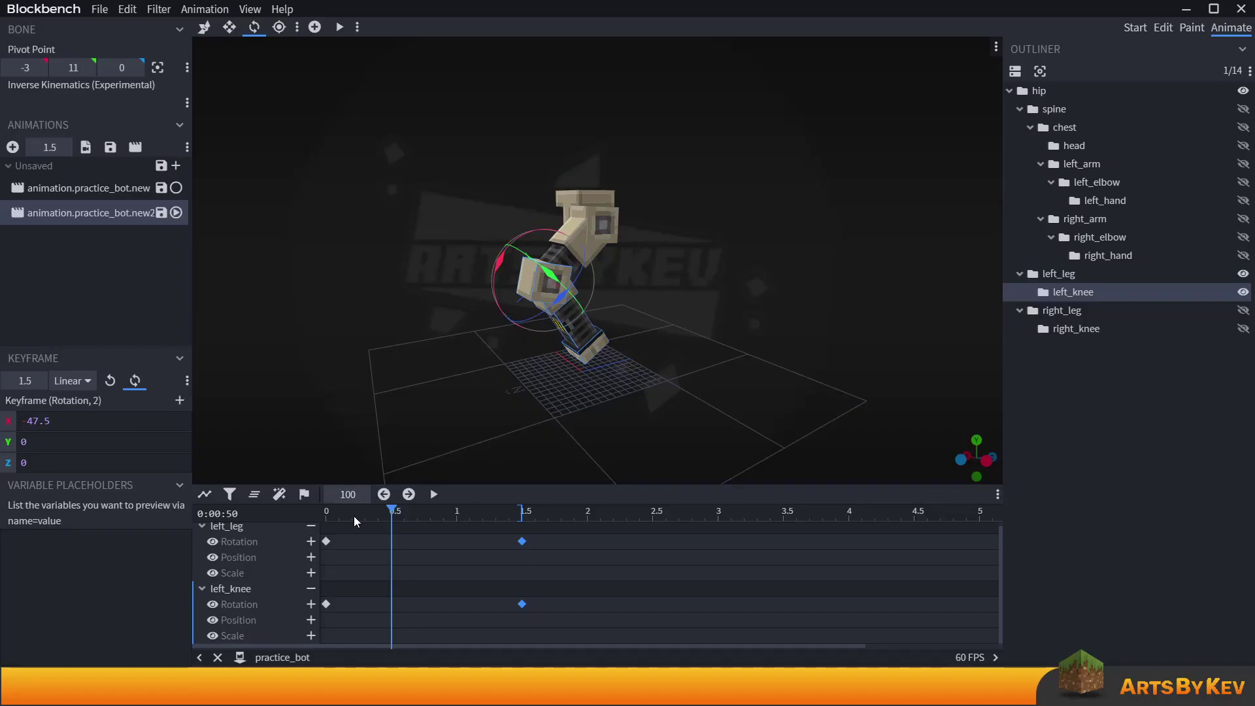
{"action": "left_click", "coordinate": [383, 292]}
{"action": "left_click_drag", "start_coordinate": [485, 252], "coordinate": [464, 467]}
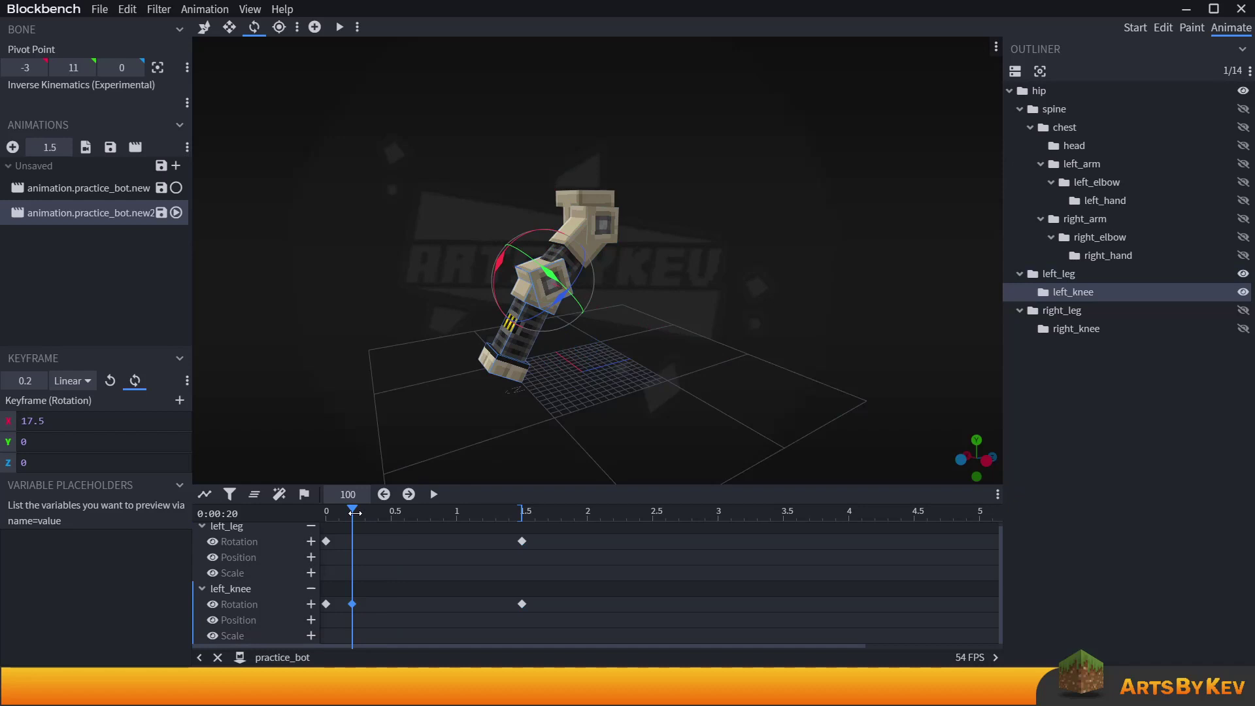
{"action": "left_click_drag", "start_coordinate": [354, 513], "coordinate": [372, 513]}
{"action": "left_click_drag", "start_coordinate": [503, 256], "coordinate": [508, 366]}
Duplicate the left knee's 0.2 s and 0.35 s rotation keyframes repeatedly along its track, with the last pair starting at 1.1 s.
{"action": "left_click_drag", "start_coordinate": [394, 589], "coordinate": [351, 617]}
{"action": "key", "text": "ctrl+c"}
{"action": "key", "text": "ctrl+v"}
{"action": "left_click_drag", "start_coordinate": [371, 510], "coordinate": [471, 513]}
{"action": "key", "text": "ctrl+v"}
{"action": "key", "text": "ctrl+v"}
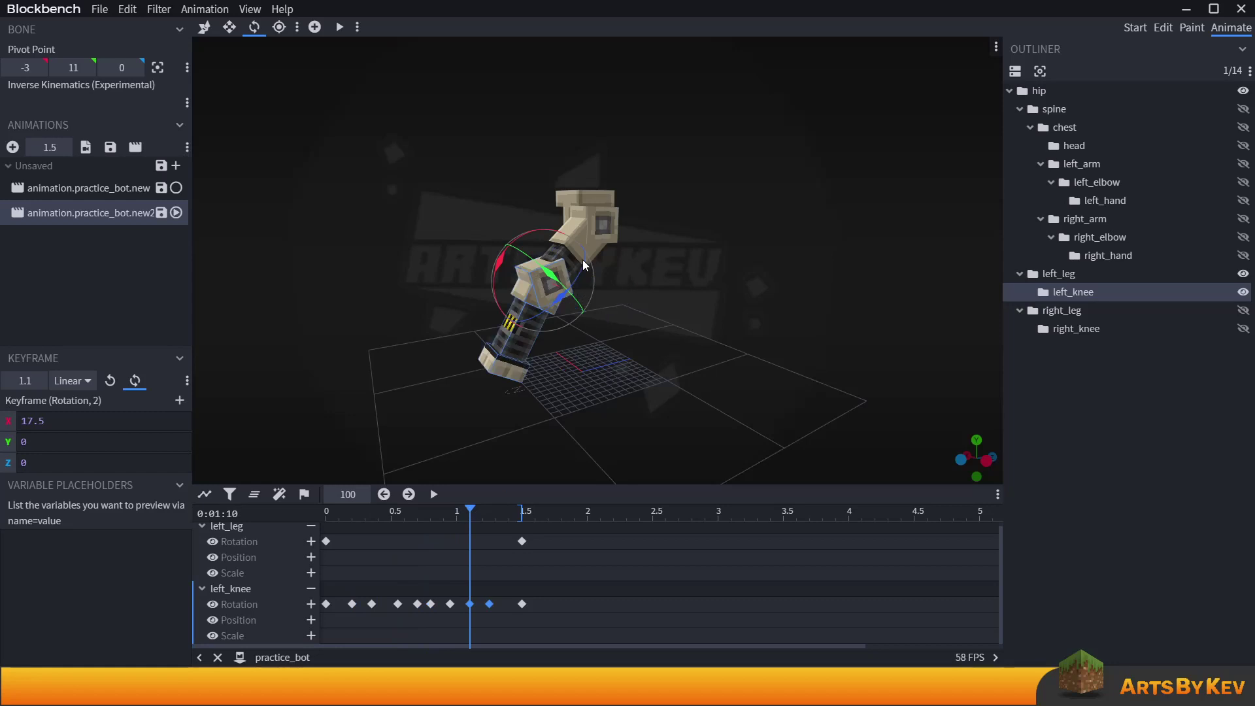
Keyframe new left leg rotations at 0.35 s and 1 s, swinging it backward to about 39 on X at 1 s.
{"action": "left_click", "coordinate": [583, 260]}
{"action": "left_click", "coordinate": [374, 516]}
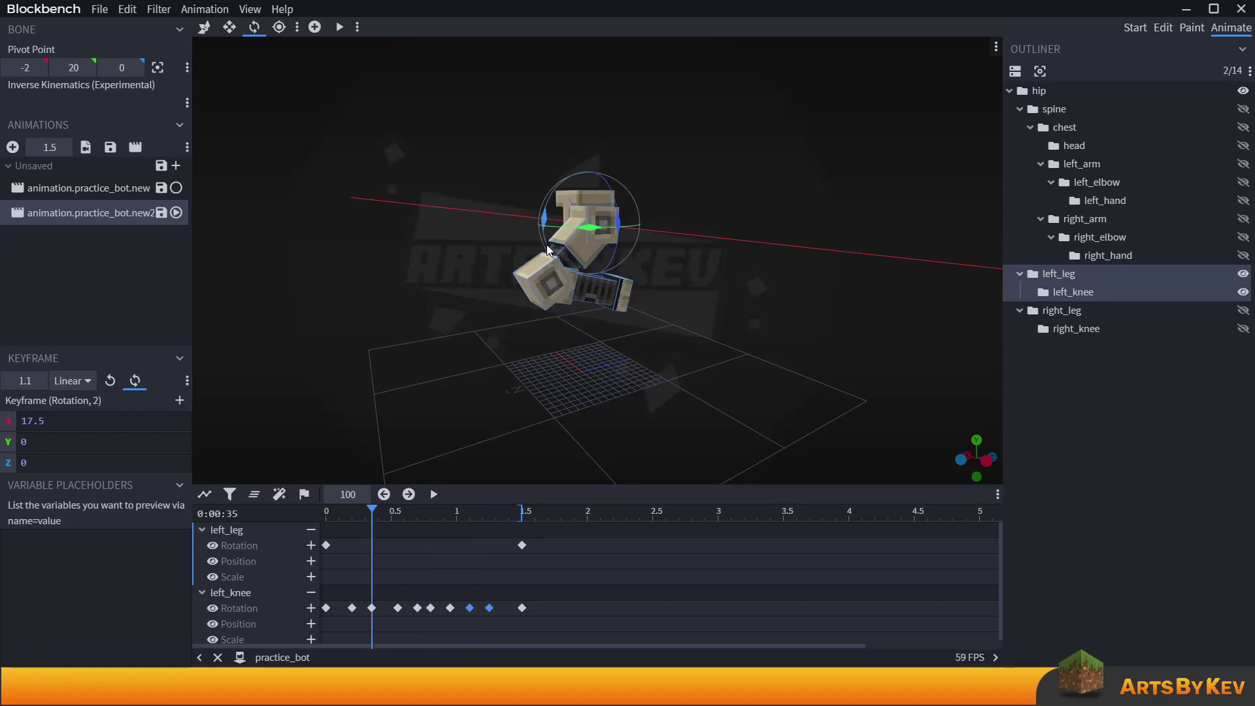
{"action": "left_click_drag", "start_coordinate": [546, 244], "coordinate": [535, 129]}
{"action": "left_click_drag", "start_coordinate": [416, 525], "coordinate": [456, 517]}
{"action": "left_click_drag", "start_coordinate": [548, 217], "coordinate": [624, 368]}
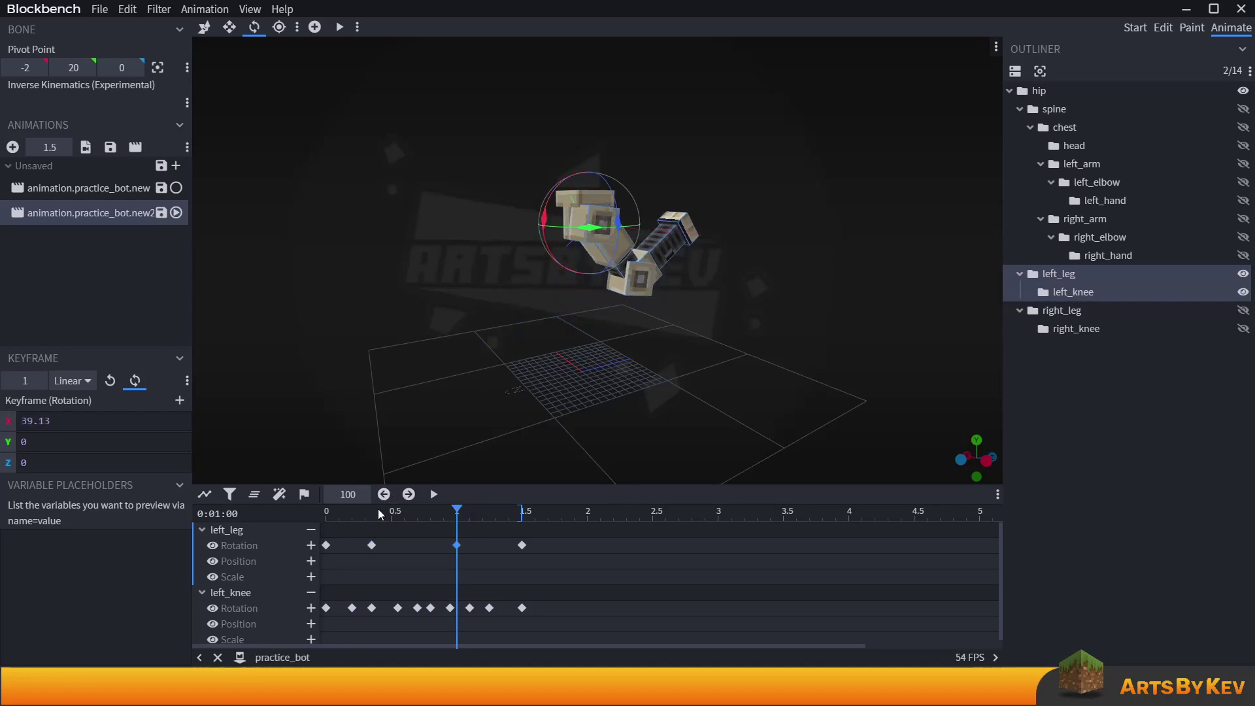
Check the left knee's starting keyframe at 0 s and play the looping animation.
{"action": "left_click_drag", "start_coordinate": [374, 513], "coordinate": [297, 546]}
{"action": "left_click", "coordinate": [562, 307]}
{"action": "left_click_drag", "start_coordinate": [502, 535], "coordinate": [345, 636]}
{"action": "left_click", "coordinate": [326, 604]}
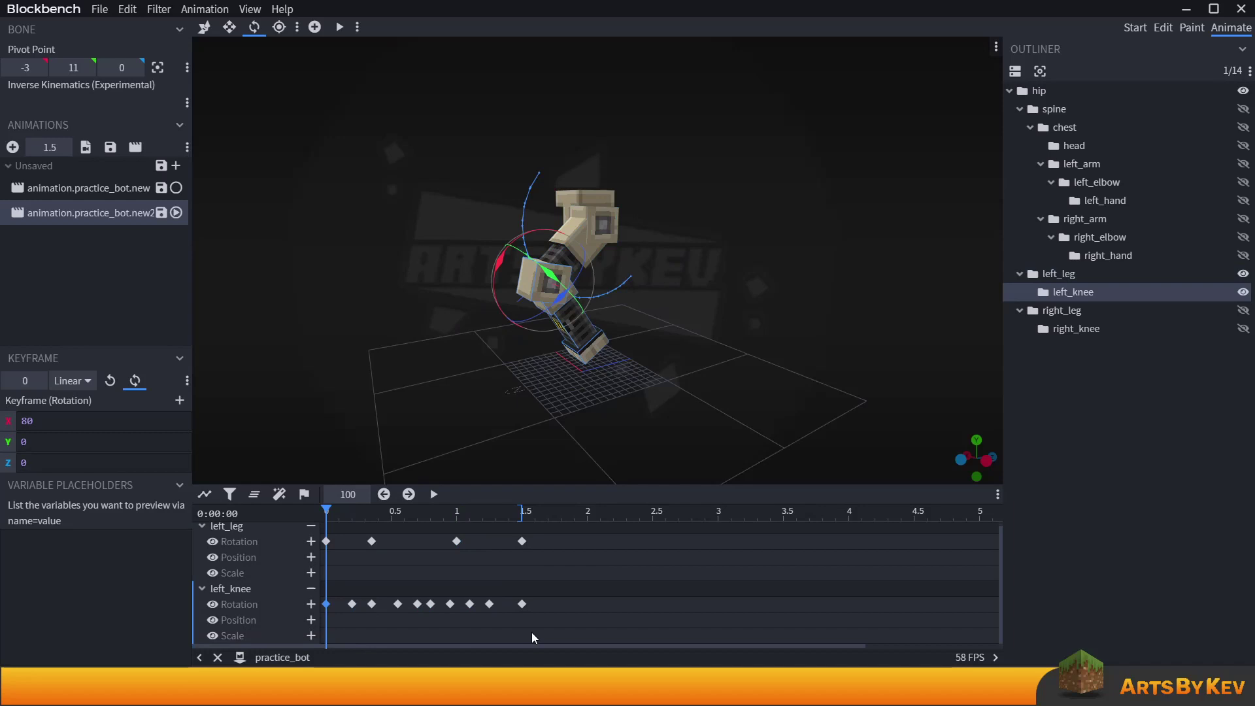
{"action": "key", "text": "space"}
{"action": "left_click", "coordinate": [847, 417]}
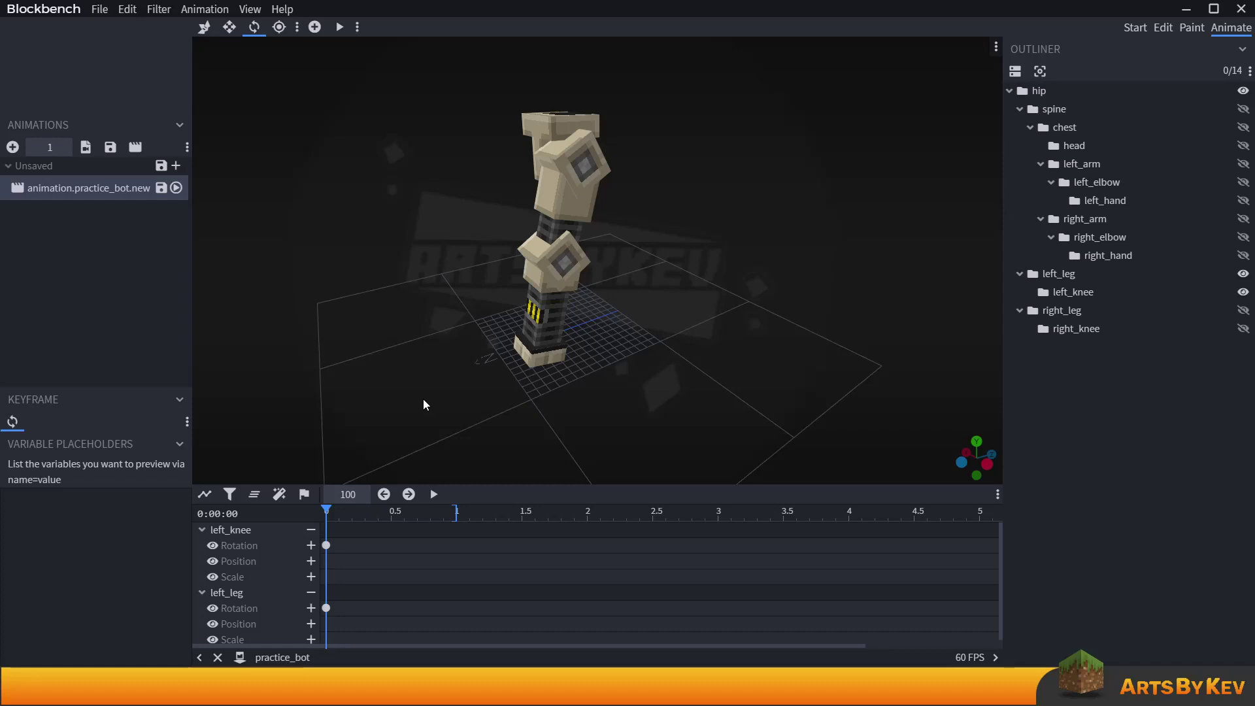
Keyframe the left leg's rotation to 17.5 on X at 0.2 s, swinging it backward.
{"action": "left_click_drag", "start_coordinate": [423, 399], "coordinate": [393, 409]}
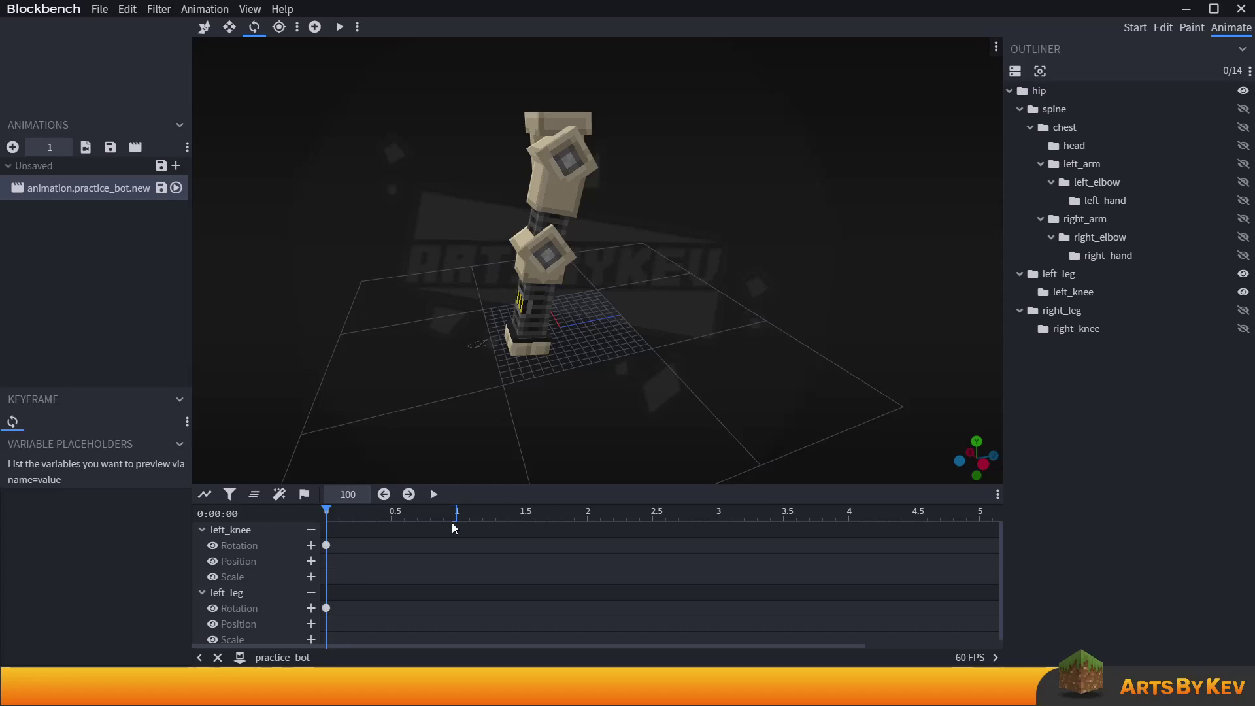
{"action": "left_click_drag", "start_coordinate": [475, 358], "coordinate": [475, 338]}
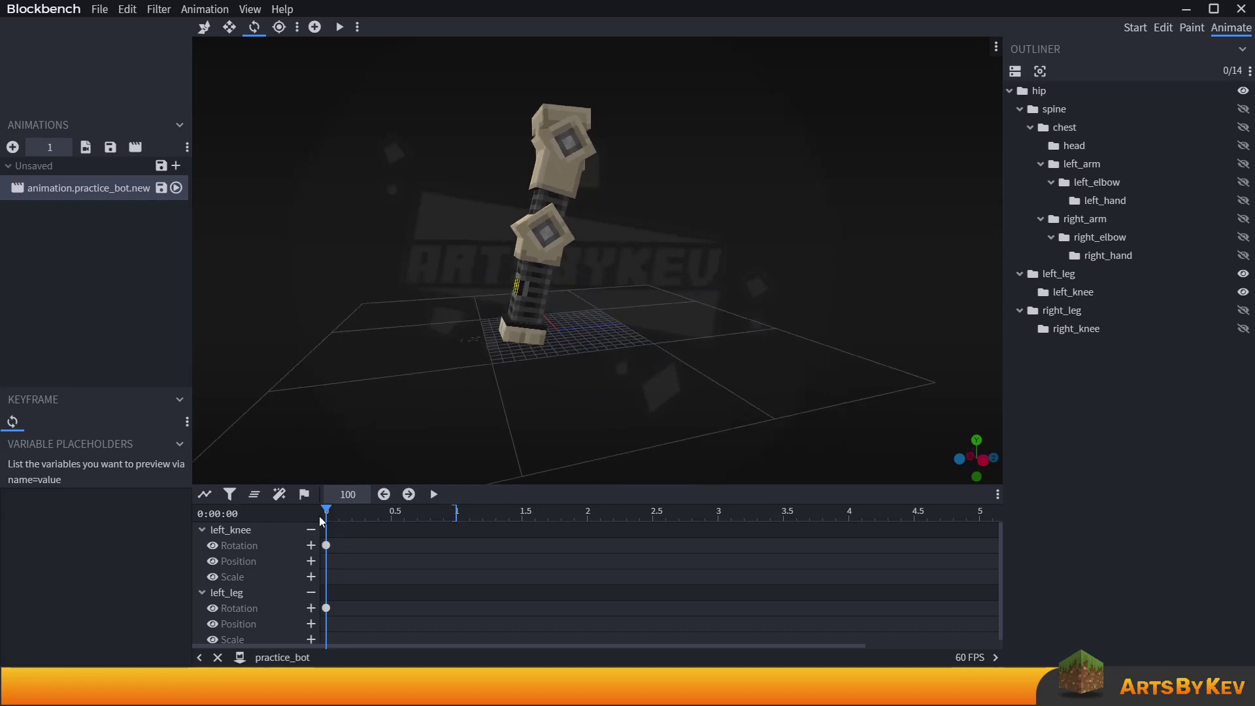
{"action": "left_click_drag", "start_coordinate": [319, 516], "coordinate": [345, 514]}
{"action": "left_click", "coordinate": [564, 174]}
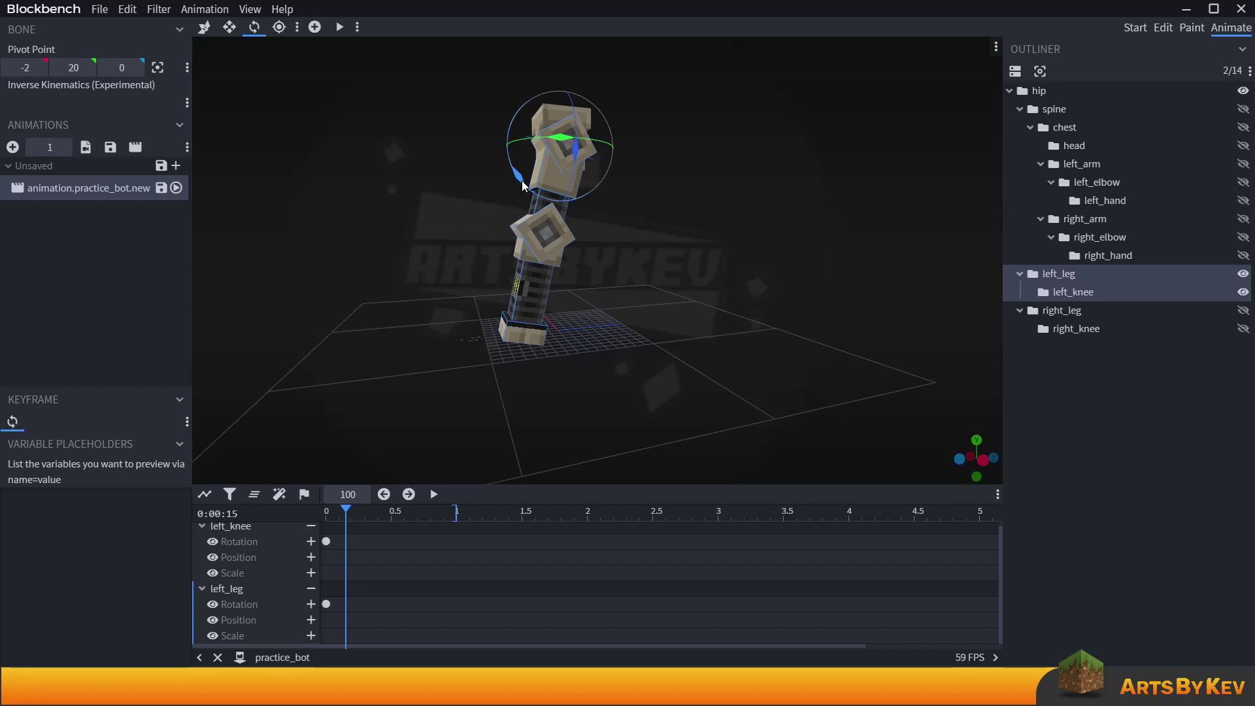
{"action": "left_click_drag", "start_coordinate": [345, 510], "coordinate": [352, 510]}
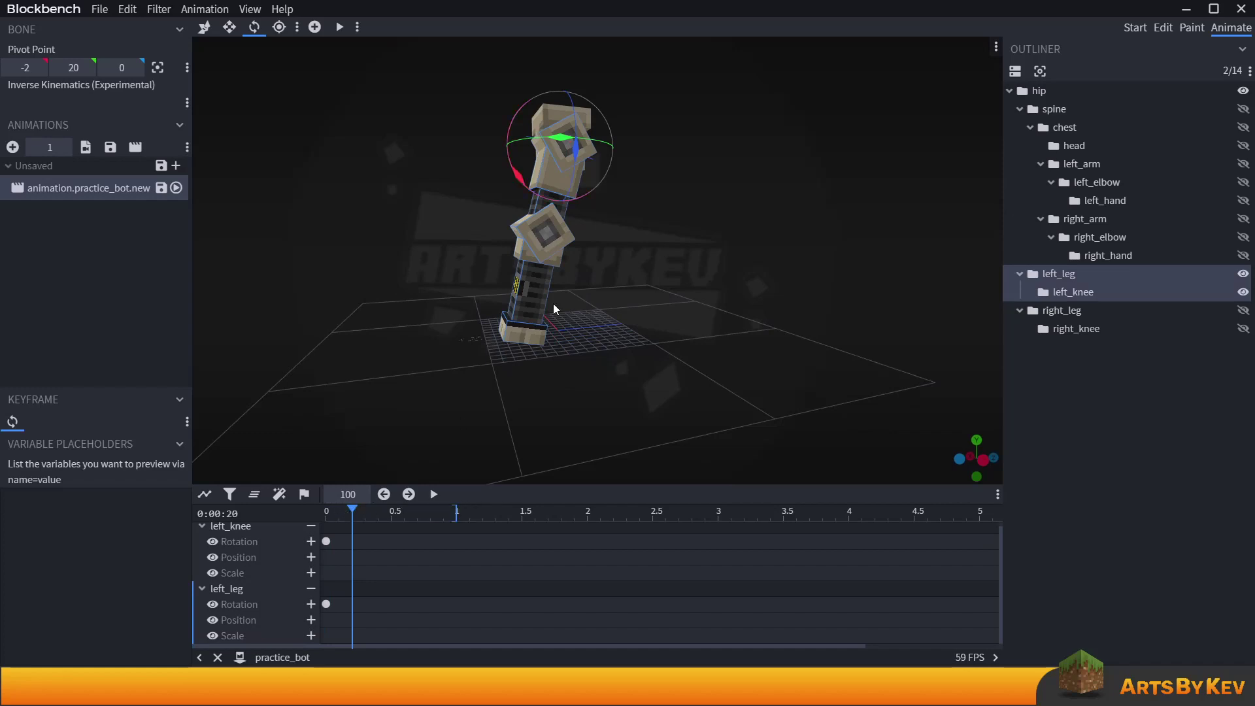
{"action": "left_click_drag", "start_coordinate": [517, 184], "coordinate": [529, 202]}
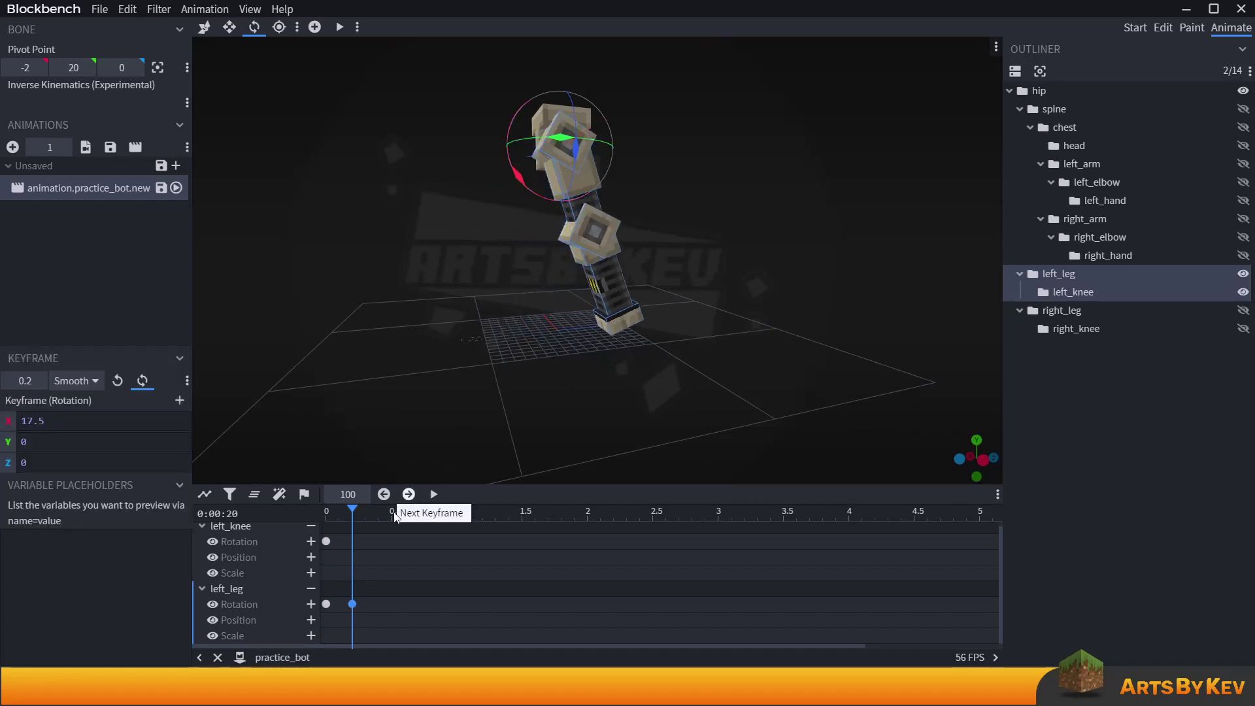
Copy the left knee's starting rotation keyframe to 0.2 s.
{"action": "left_click_drag", "start_coordinate": [352, 514], "coordinate": [326, 557]}
{"action": "left_click", "coordinate": [604, 298]}
{"action": "left_click", "coordinate": [359, 519]}
{"action": "key", "text": "ctrl+c"}
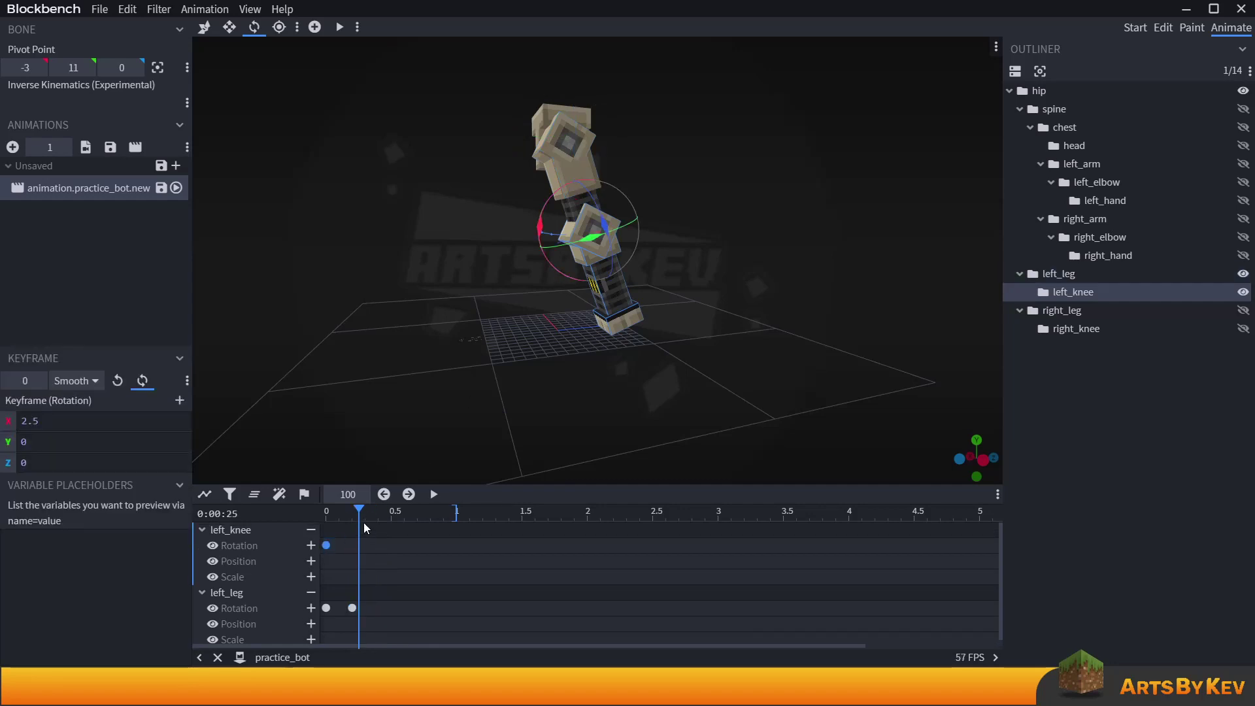
{"action": "left_click", "coordinate": [354, 516]}
{"action": "key", "text": "ctrl+v"}
Keyframe the left knee sharply bent backward and the left leg at 7.5 on X, placing both keyframes at 0.4 s.
{"action": "left_click_drag", "start_coordinate": [353, 515], "coordinate": [384, 510]}
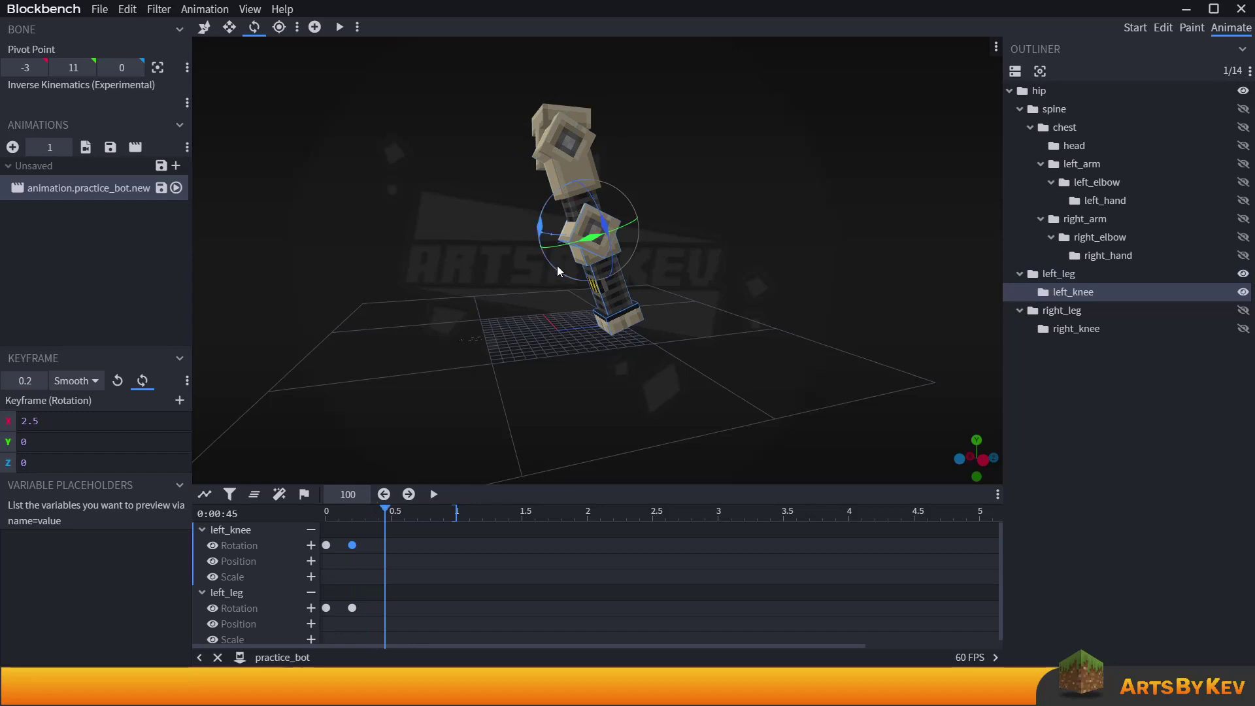
{"action": "left_click_drag", "start_coordinate": [556, 265], "coordinate": [527, 186]}
{"action": "left_click", "coordinate": [559, 197], "text": "ctrl"}
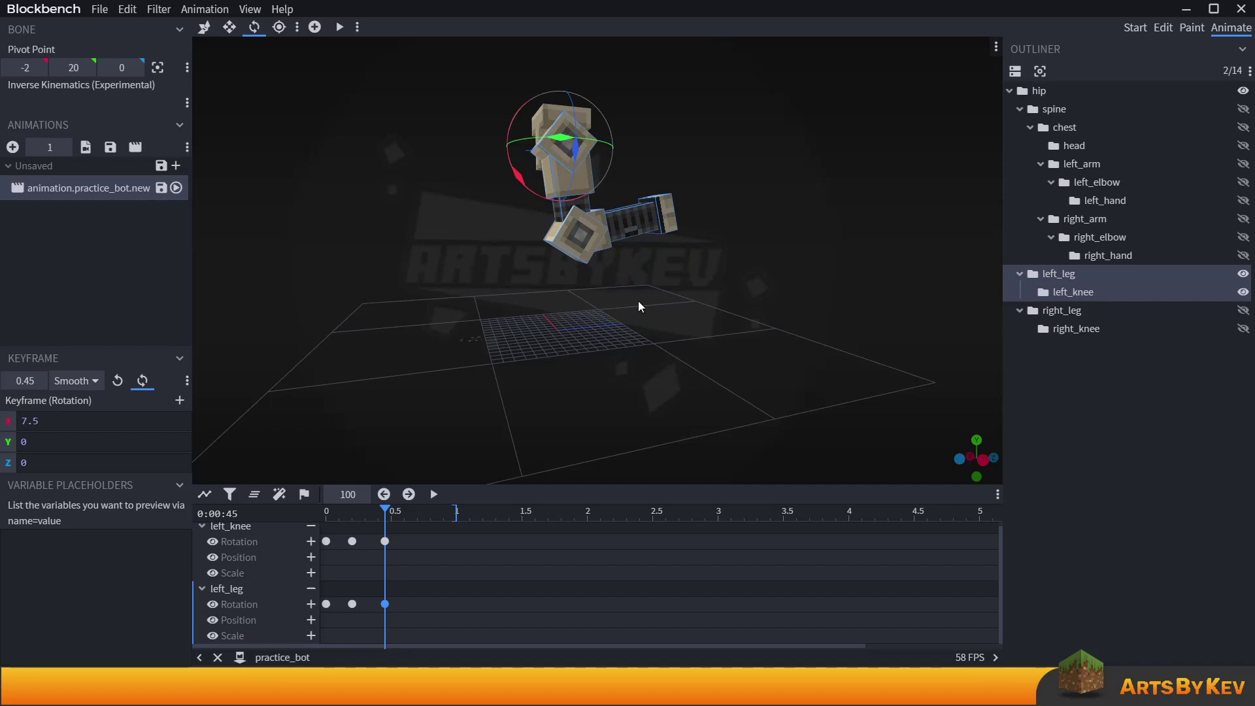
{"action": "left_click_drag", "start_coordinate": [413, 536], "coordinate": [381, 625]}
{"action": "key", "text": "Left"}
Keyframe the left leg raised forward to -102.5 on X at 0.6 s and lowered to -45 at 0.8 s.
{"action": "left_click_drag", "start_coordinate": [385, 513], "coordinate": [405, 518]}
{"action": "left_click_drag", "start_coordinate": [519, 176], "coordinate": [484, 50]}
{"action": "left_click_drag", "start_coordinate": [407, 510], "coordinate": [431, 515]}
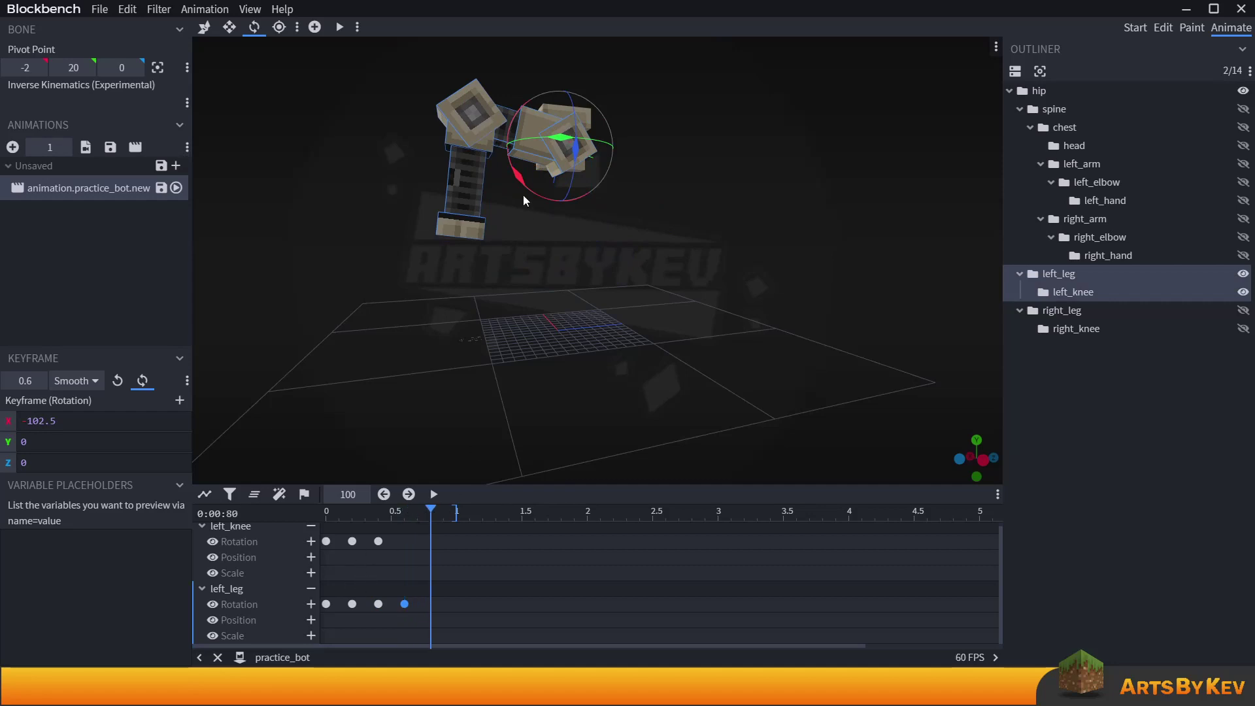
{"action": "mouse_move", "coordinate": [492, 437]}
{"action": "left_mouse_down"}
{"action": "mouse_move", "coordinate": [515, 437]}
{"action": "mouse_move", "coordinate": [503, 441]}
{"action": "left_mouse_up"}
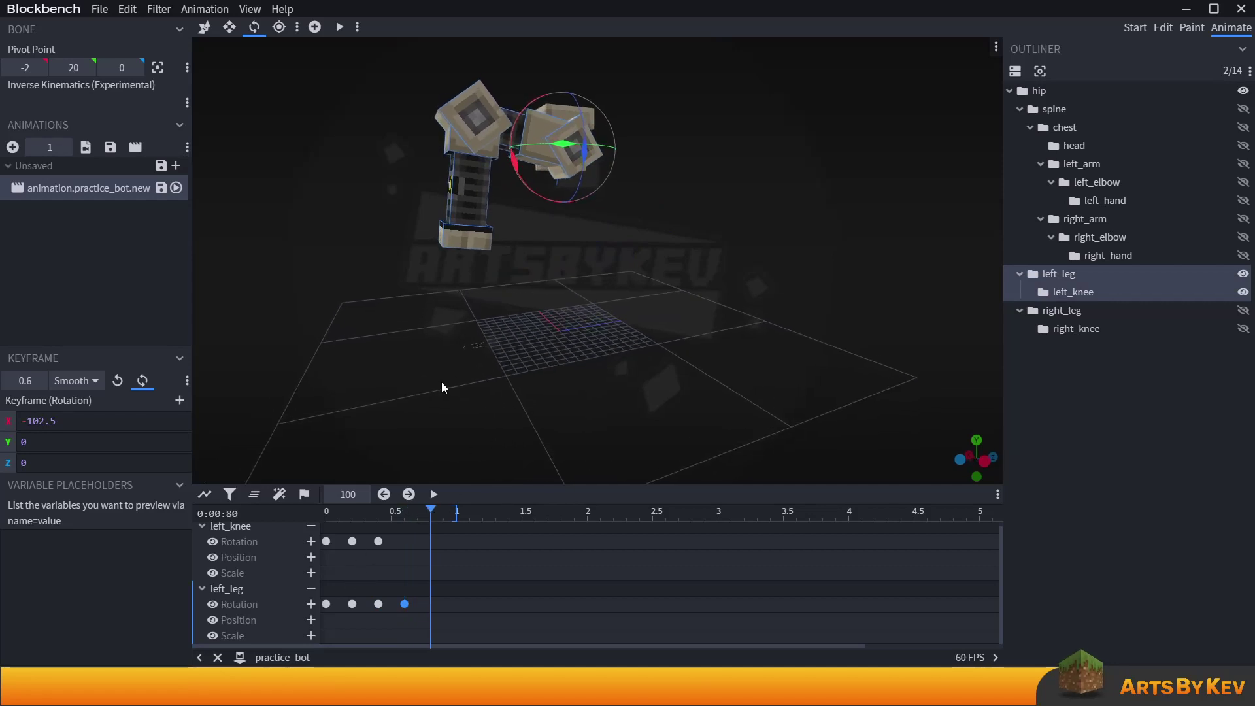
{"action": "left_click_drag", "start_coordinate": [515, 159], "coordinate": [548, 221]}
Keyframe the left knee's rotation to 20 on X at 0.8 s, extending the lower leg forward.
{"action": "left_click", "coordinate": [531, 230]}
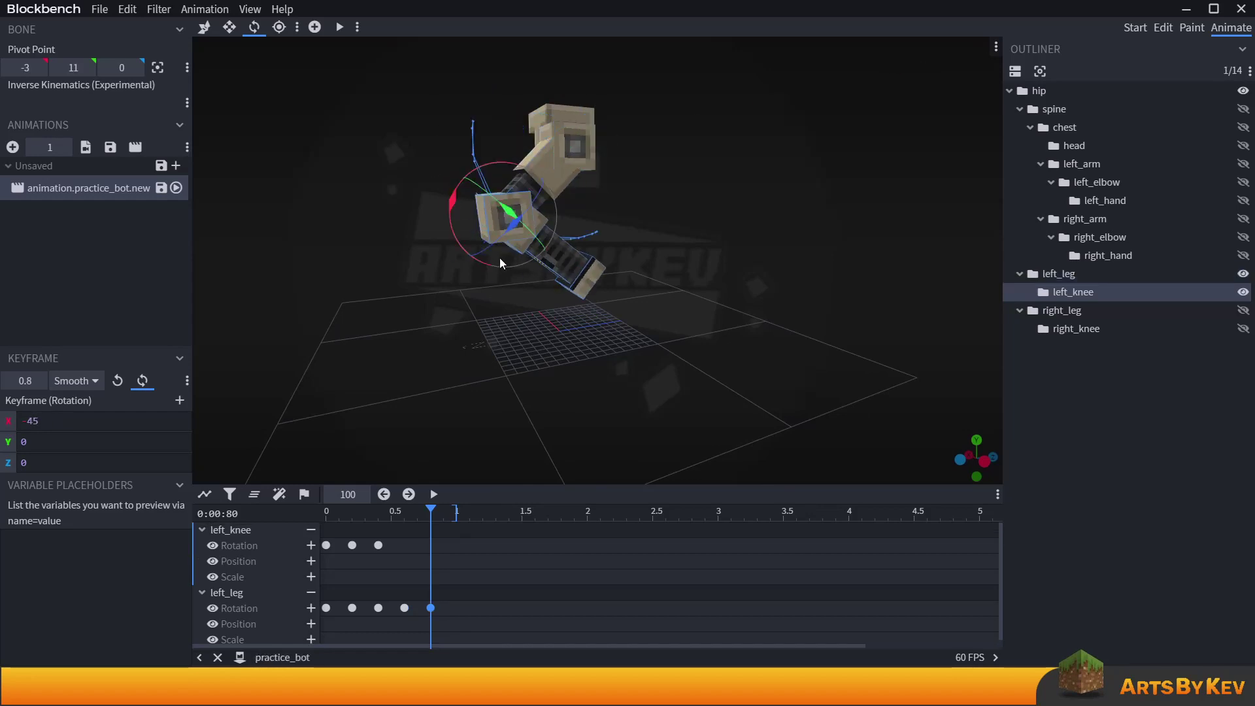
{"action": "left_click_drag", "start_coordinate": [455, 234], "coordinate": [480, 187]}
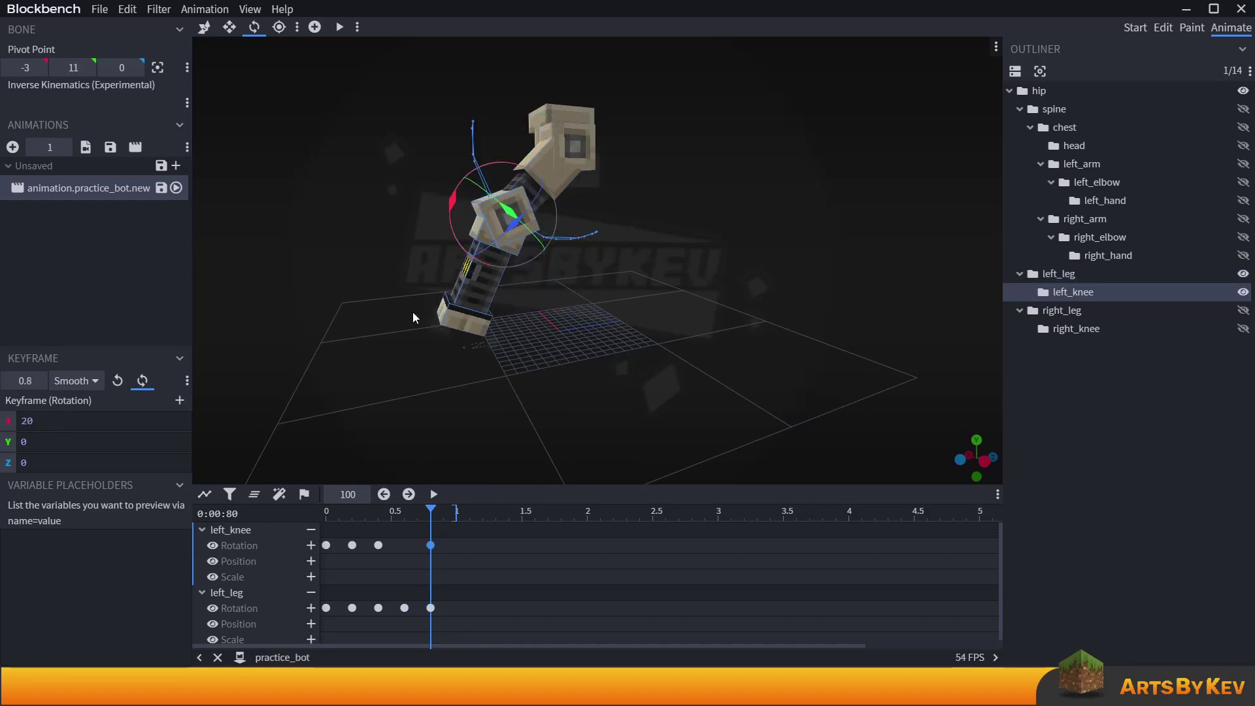
{"action": "left_click_drag", "start_coordinate": [520, 387], "coordinate": [597, 356]}
{"action": "left_click", "coordinate": [1022, 401]}
{"action": "left_click_drag", "start_coordinate": [818, 365], "coordinate": [794, 375]}
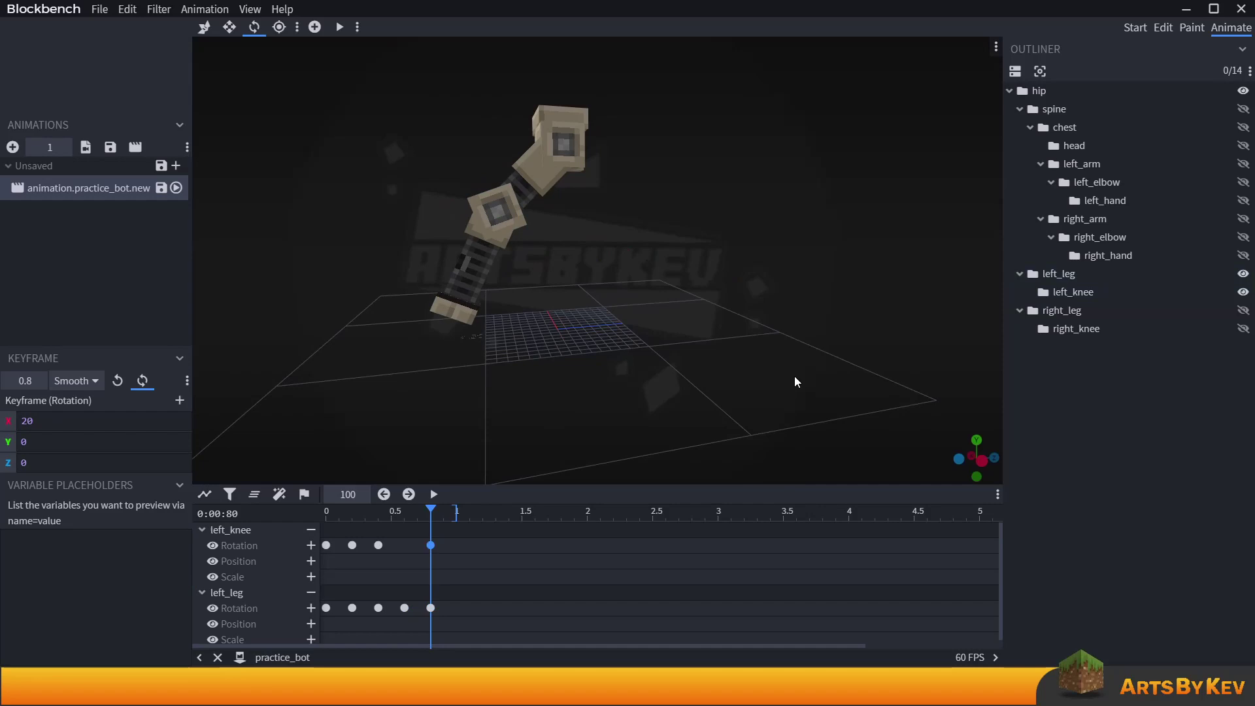
{"action": "left_click_drag", "start_coordinate": [667, 367], "coordinate": [676, 344]}
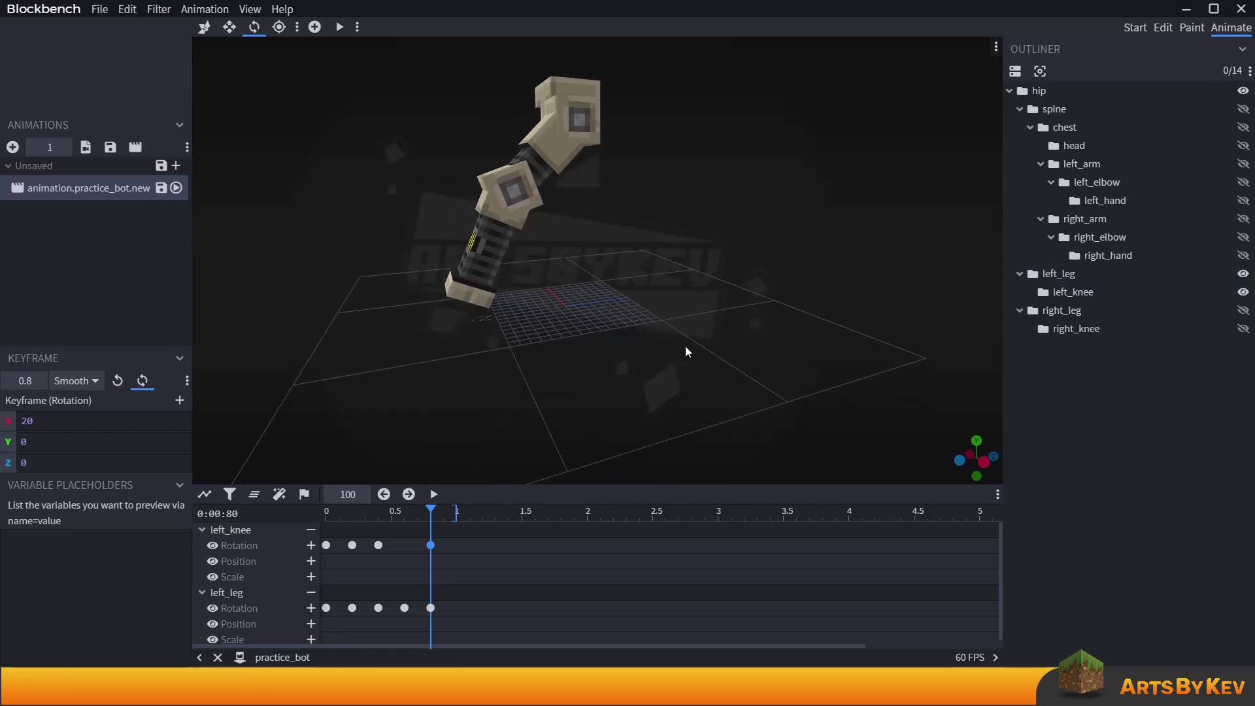
Try copying the starting left knee and left leg rotation keyframes to 1 s, and delete the pasted pair.
{"action": "left_click_drag", "start_coordinate": [331, 621], "coordinate": [319, 533]}
{"action": "mouse_move", "coordinate": [430, 512]}
{"action": "left_mouse_down"}
{"action": "mouse_move", "coordinate": [456, 512]}
{"action": "mouse_move", "coordinate": [414, 517]}
{"action": "mouse_move", "coordinate": [434, 521]}
{"action": "left_mouse_up"}
{"action": "key", "text": "ctrl+c"}
{"action": "key", "text": "ctrl+v"}
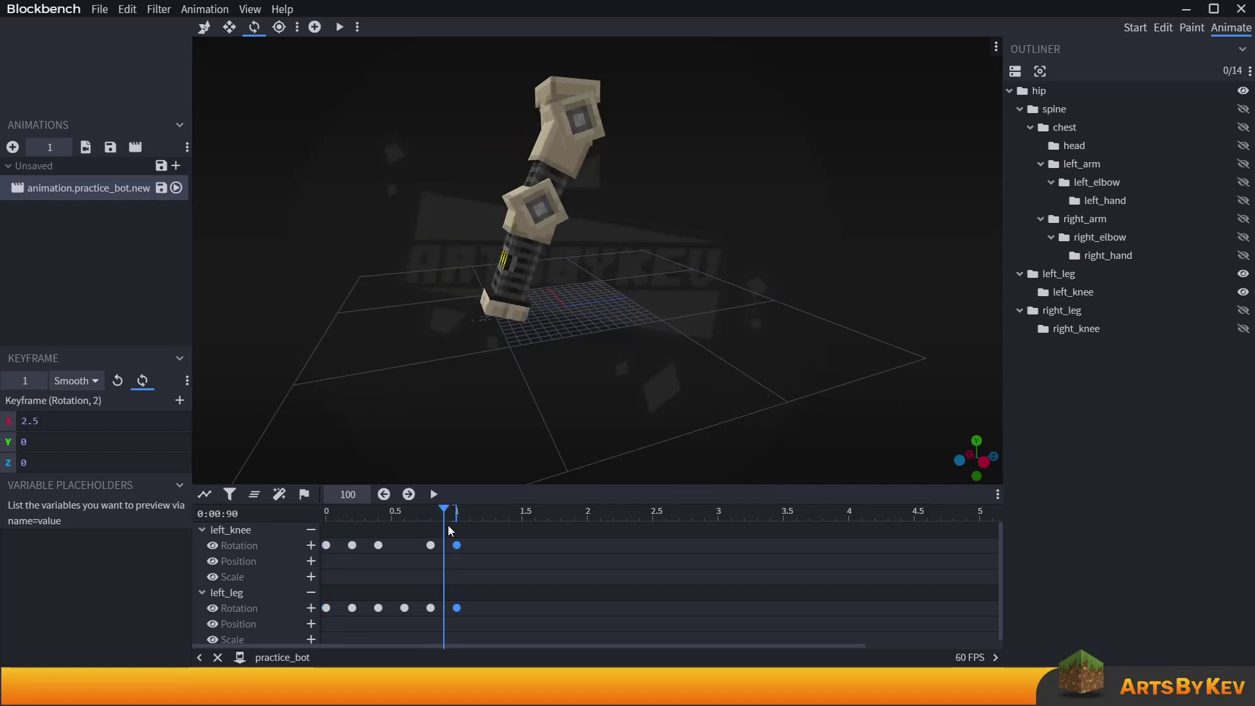
{"action": "left_click_drag", "start_coordinate": [449, 531], "coordinate": [429, 531]}
{"action": "left_click_drag", "start_coordinate": [688, 430], "coordinate": [673, 432]}
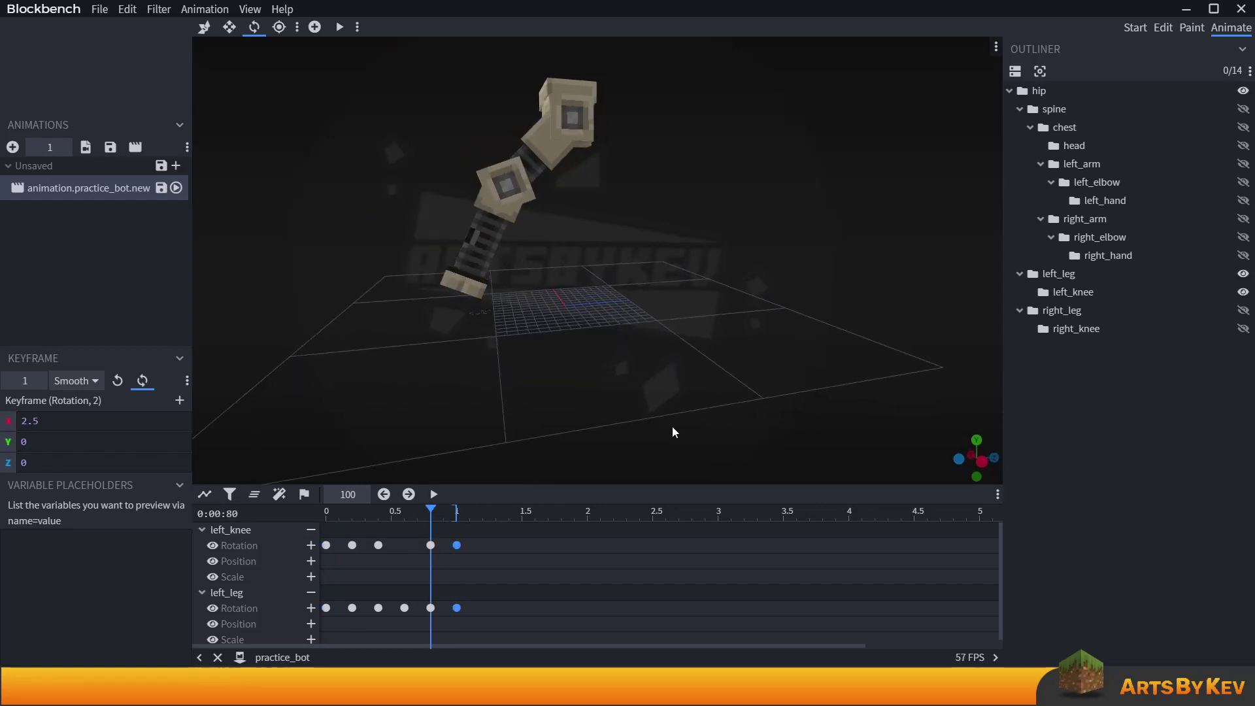
{"action": "left_click_drag", "start_coordinate": [484, 614], "coordinate": [422, 532]}
{"action": "key", "text": "Delete"}
Adjust the left knee's rotation keyframe at 0.8 s so the lower leg points straight down.
{"action": "left_click_drag", "start_coordinate": [542, 366], "coordinate": [567, 316]}
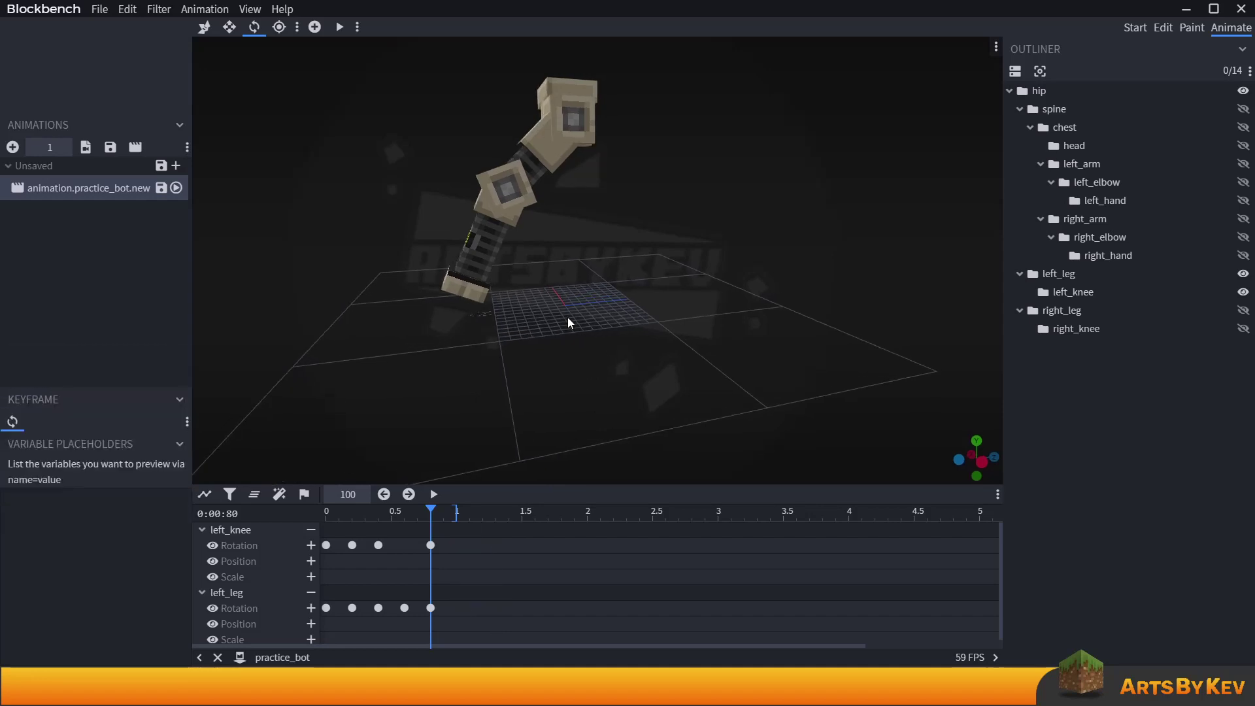
{"action": "left_click", "coordinate": [481, 249]}
{"action": "left_click_drag", "start_coordinate": [622, 361], "coordinate": [633, 366]}
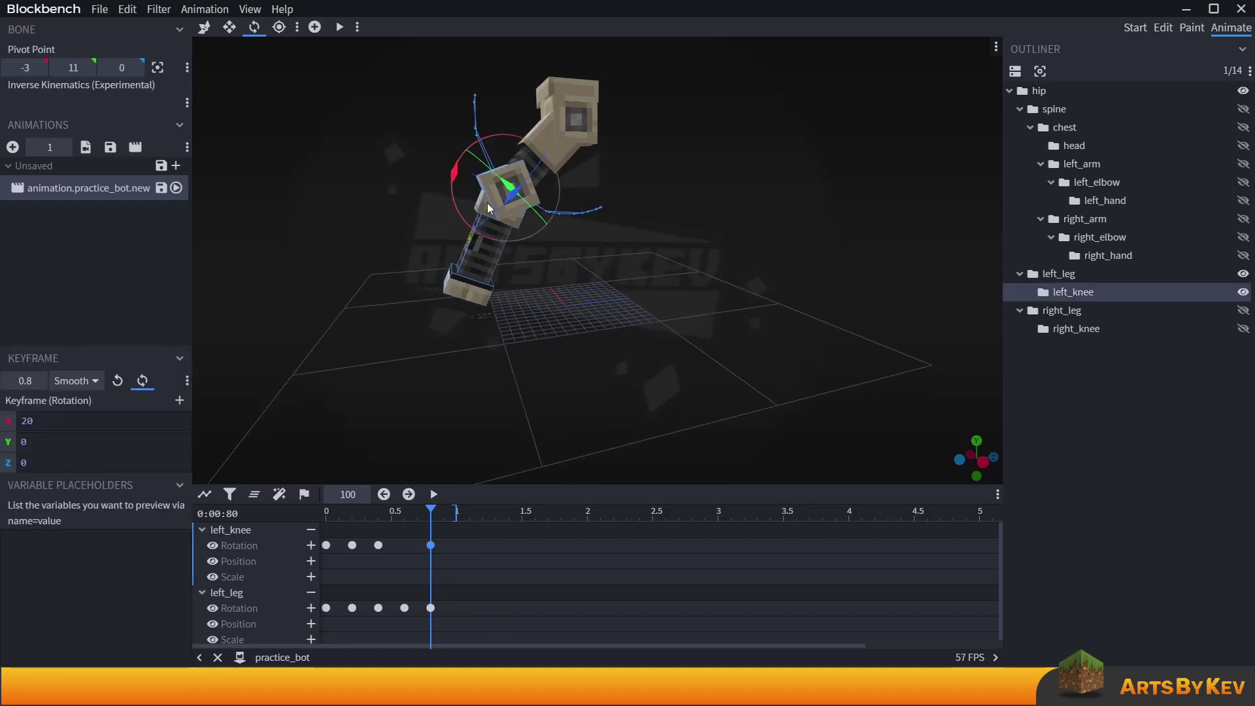
{"action": "left_click_drag", "start_coordinate": [448, 180], "coordinate": [449, 197]}
{"action": "left_click_drag", "start_coordinate": [428, 312], "coordinate": [432, 357]}
Copy the starting rotation keyframes of the left knee and left leg to 1 s to close the loop.
{"action": "left_click_drag", "start_coordinate": [320, 544], "coordinate": [320, 531]}
{"action": "key", "text": "ctrl+c"}
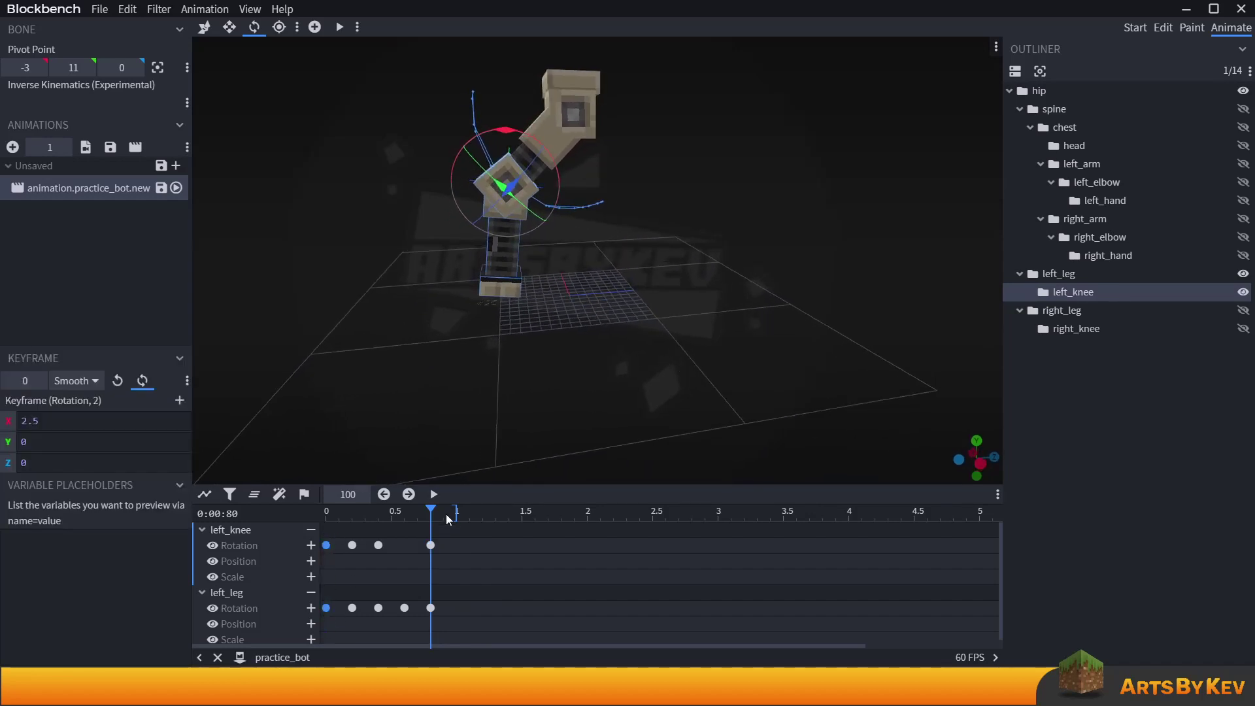
{"action": "left_click", "coordinate": [456, 513]}
{"action": "key", "text": "ctrl+v"}
Play the looping leg animation from the start and examine the motion from several angles and distances.
{"action": "left_click_drag", "start_coordinate": [455, 513], "coordinate": [330, 523]}
{"action": "key", "text": "space"}
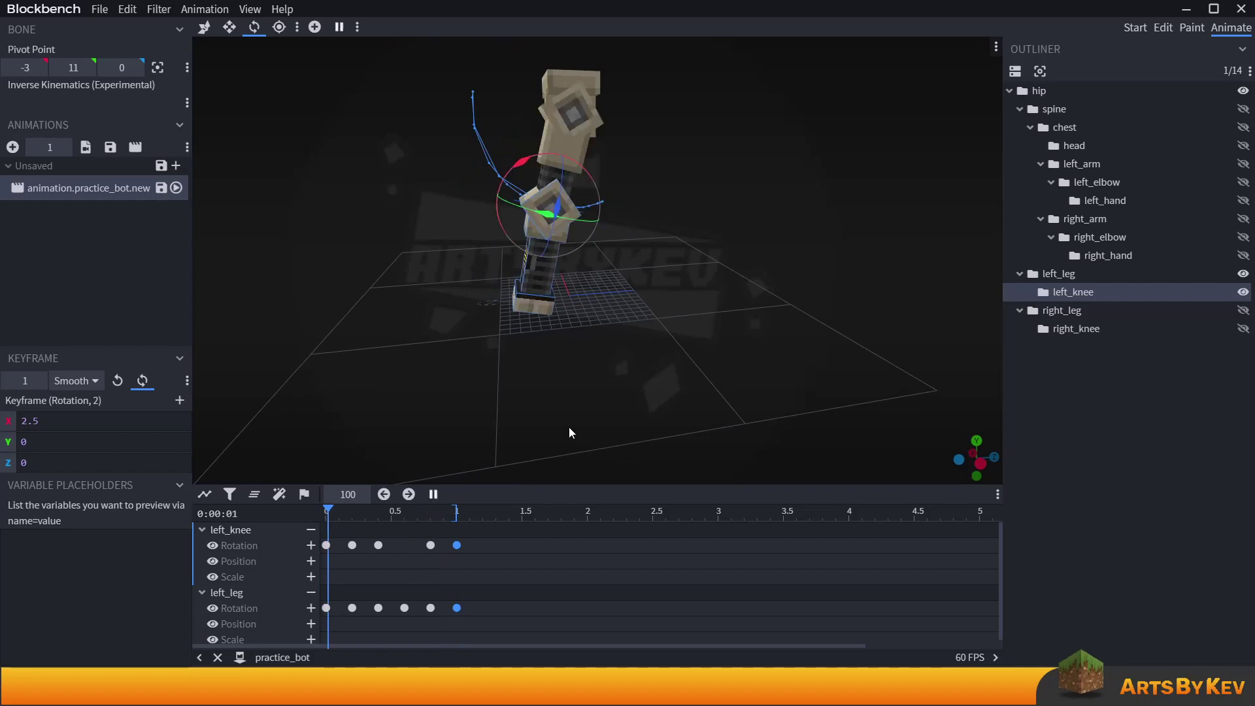
{"action": "left_click_drag", "start_coordinate": [795, 398], "coordinate": [869, 386]}
{"action": "scroll", "coordinate": [839, 394], "scroll_direction": "down", "scroll_amount": 2}
{"action": "left_click", "coordinate": [1024, 400]}
{"action": "scroll", "coordinate": [872, 386], "scroll_direction": "down", "scroll_amount": 2}
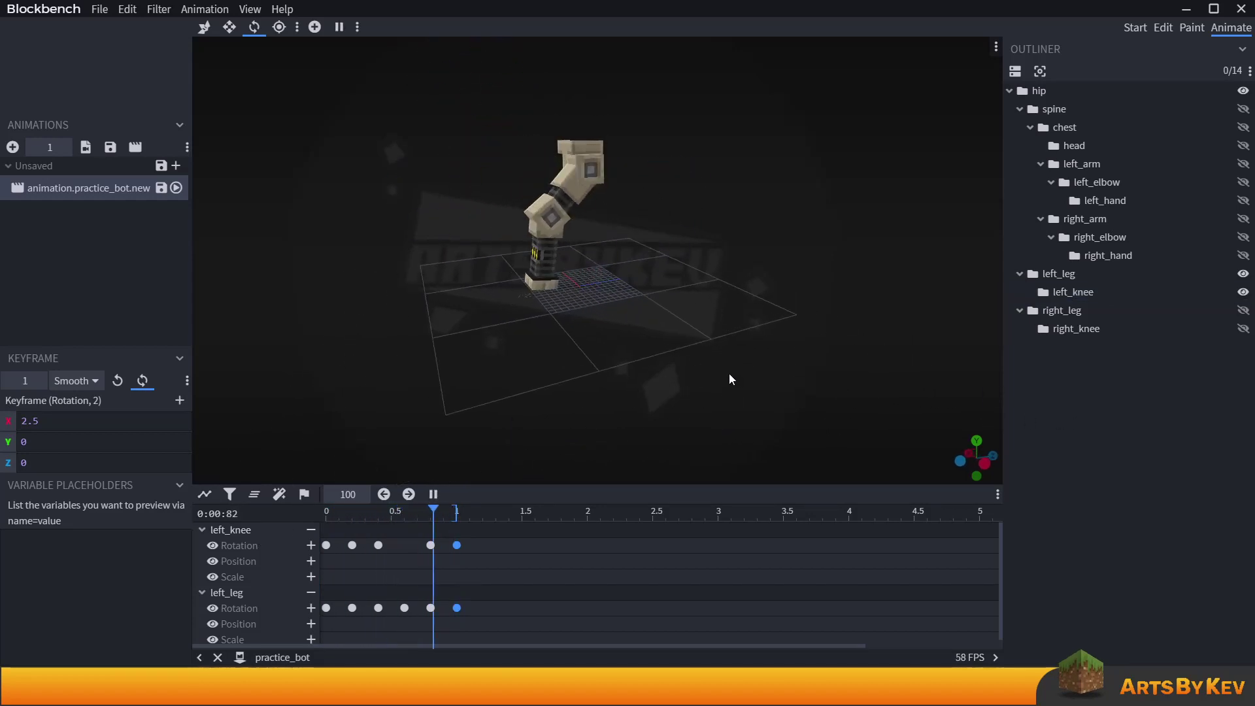
{"action": "mouse_move", "coordinate": [729, 375]}
{"action": "left_mouse_down"}
{"action": "mouse_move", "coordinate": [707, 368]}
{"action": "mouse_move", "coordinate": [730, 380]}
{"action": "mouse_move", "coordinate": [736, 367]}
{"action": "mouse_move", "coordinate": [728, 376]}
{"action": "left_mouse_up"}
{"action": "scroll", "coordinate": [730, 380], "scroll_direction": "up", "scroll_amount": 3}
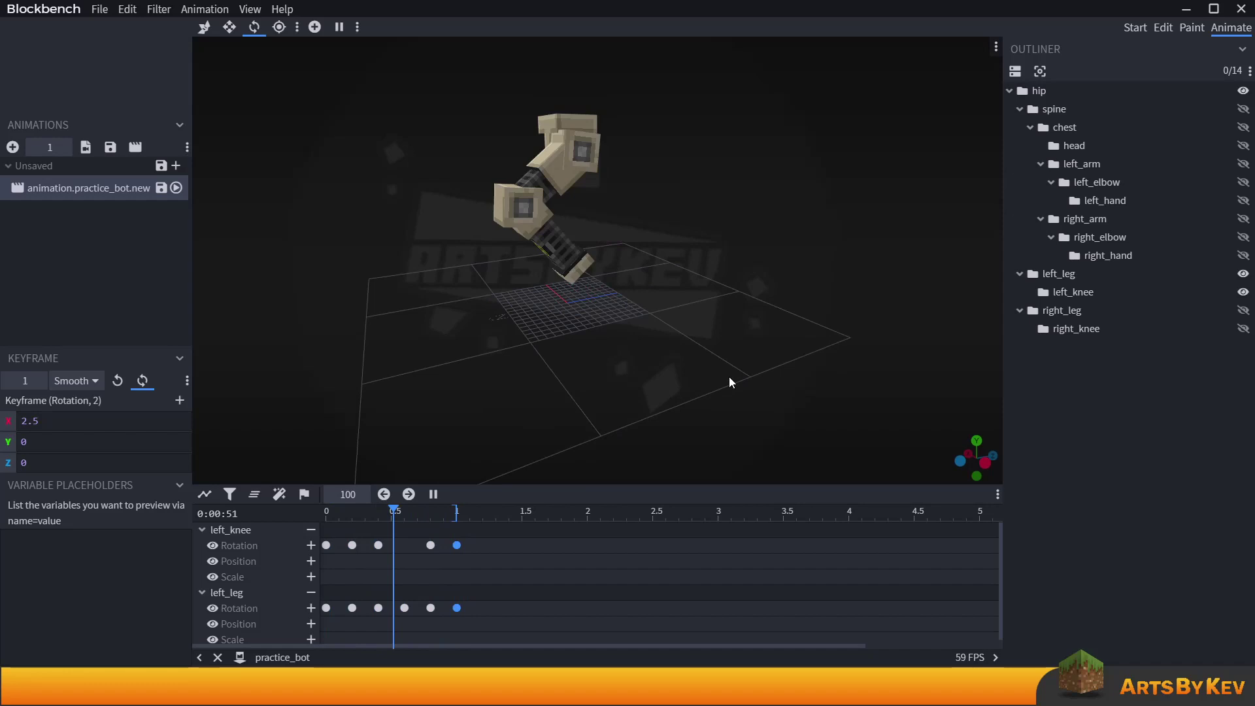
{"action": "left_click_drag", "start_coordinate": [650, 399], "coordinate": [660, 404]}
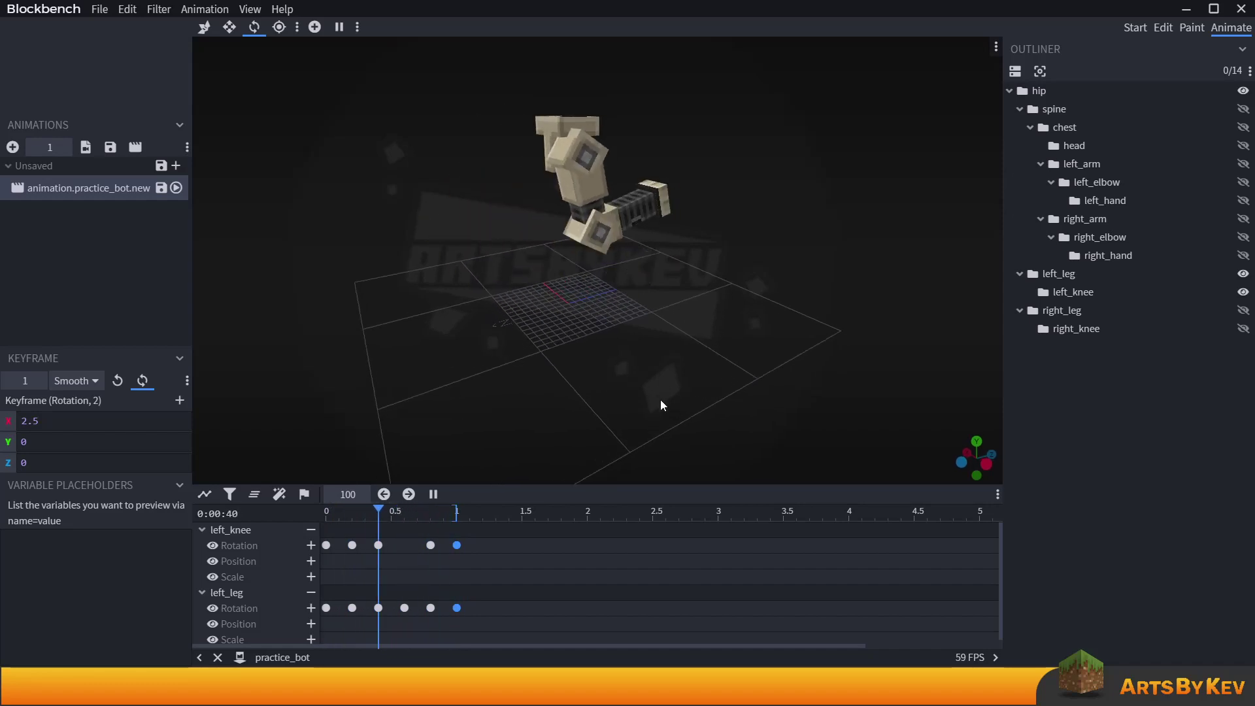